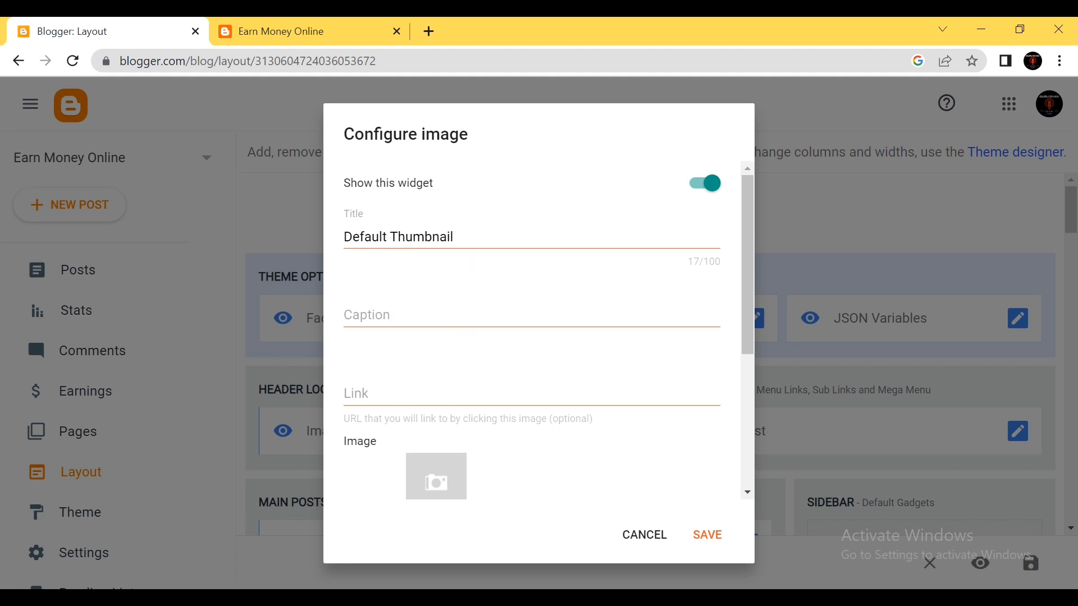
Step: Dismiss the Default Thumbnail settings and examine the Header Logo image settings against the logo on the live blog
click(646, 537)
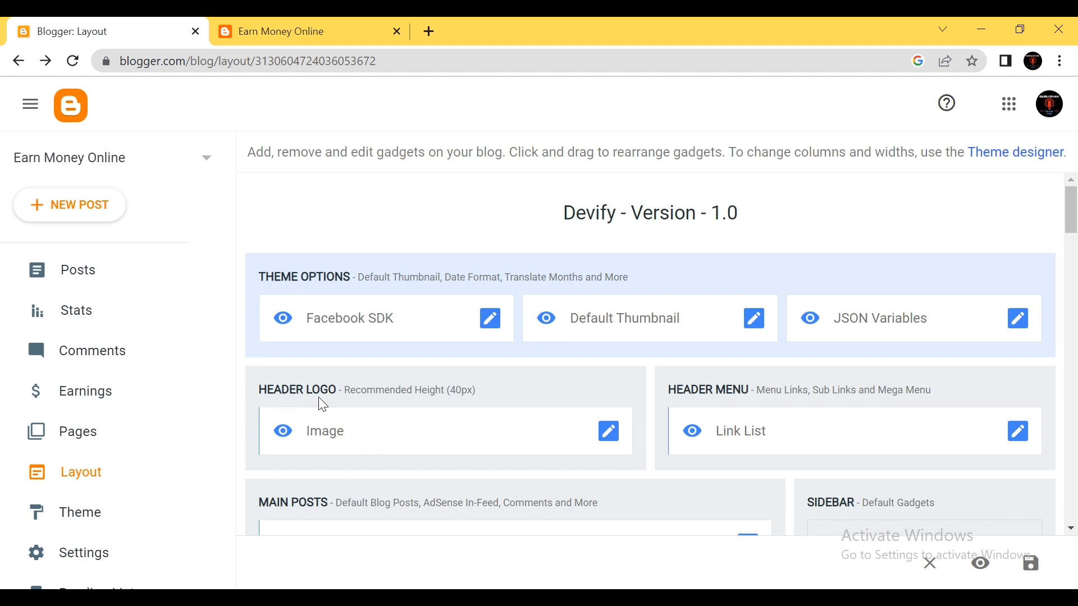
click(610, 434)
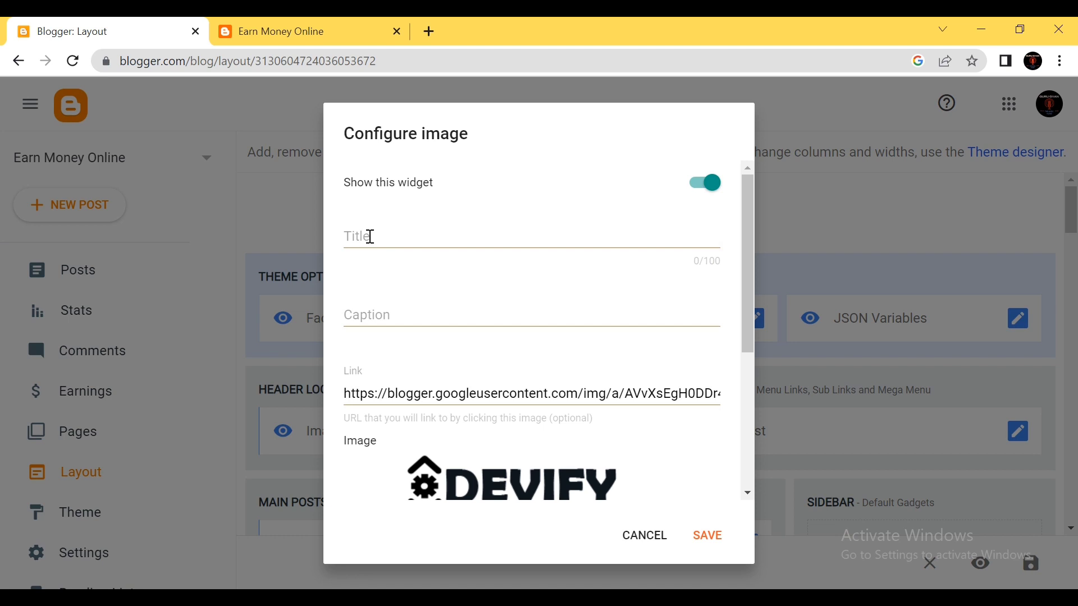
click(313, 20)
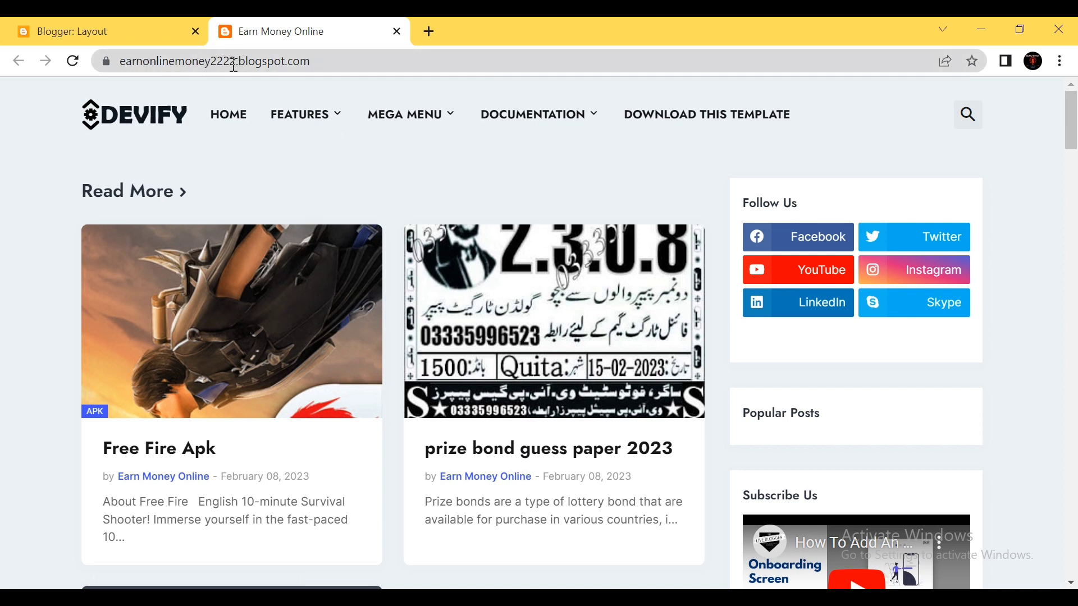
click(127, 31)
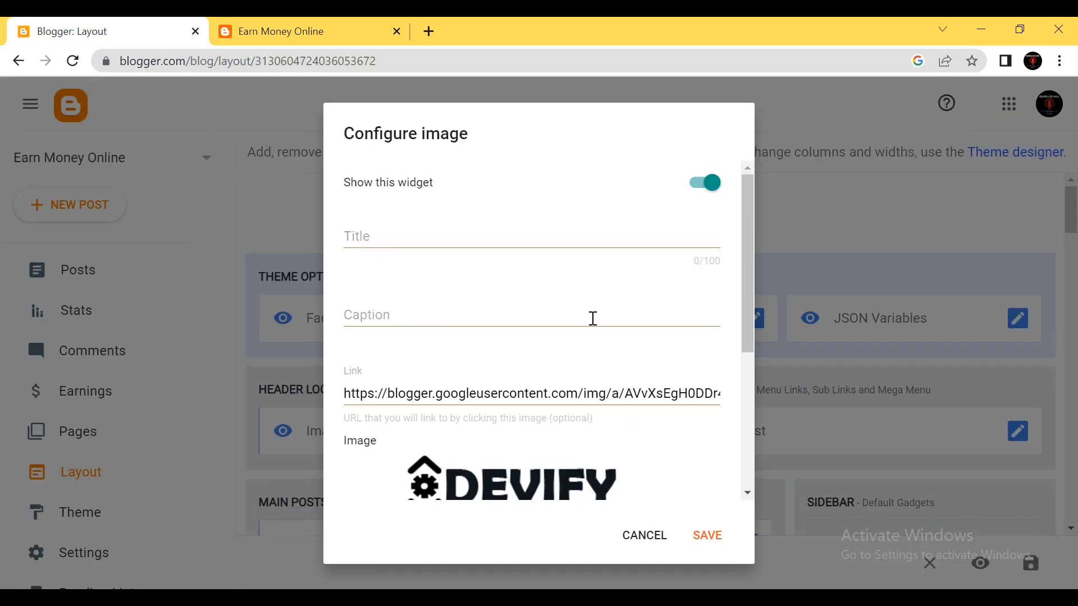
drag(750, 324, 758, 426)
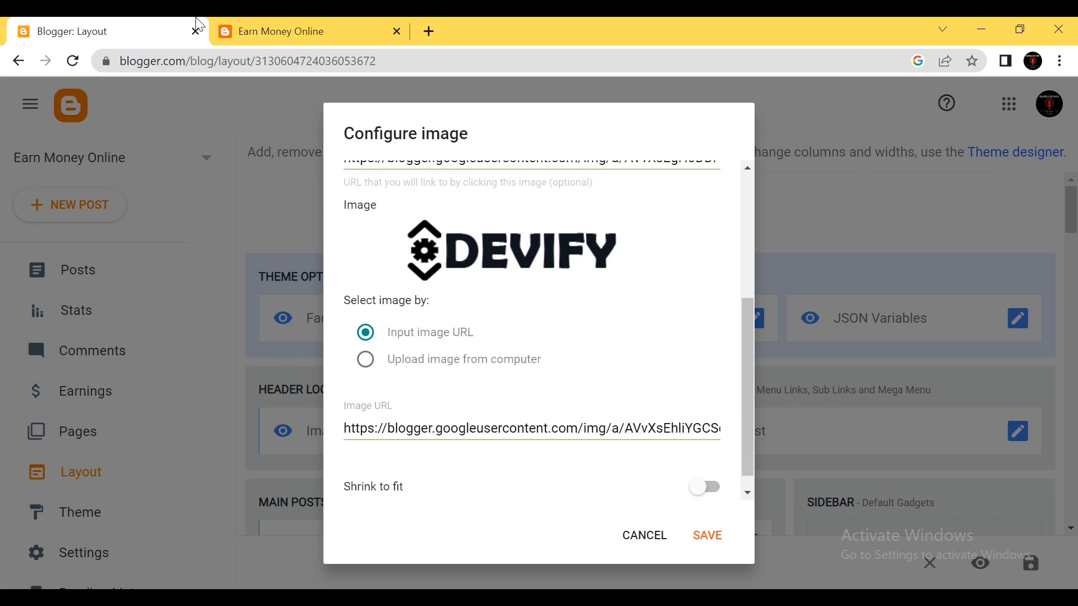
click(253, 31)
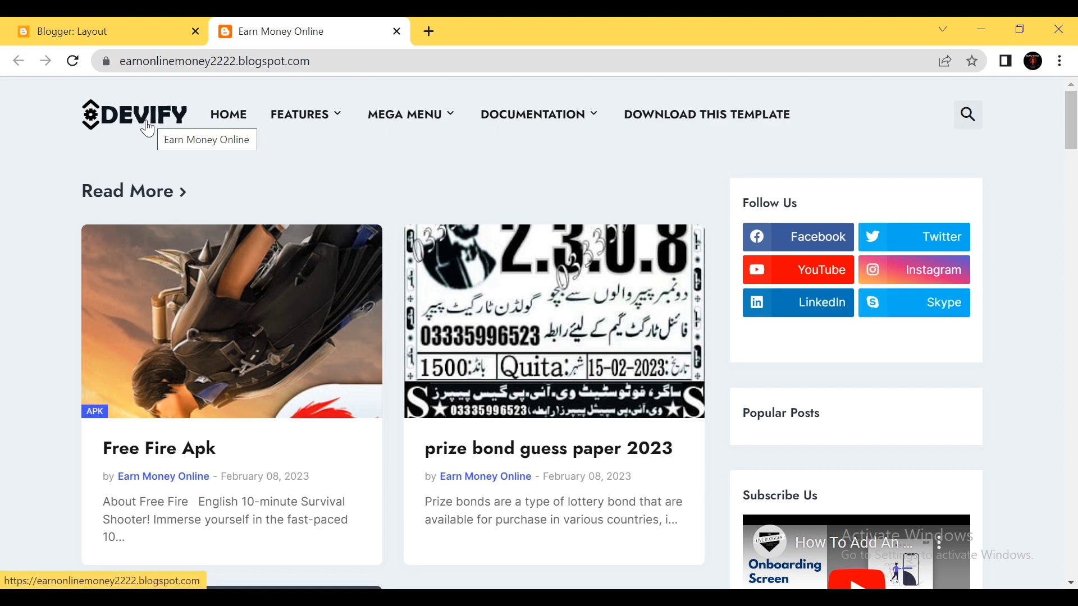
click(103, 24)
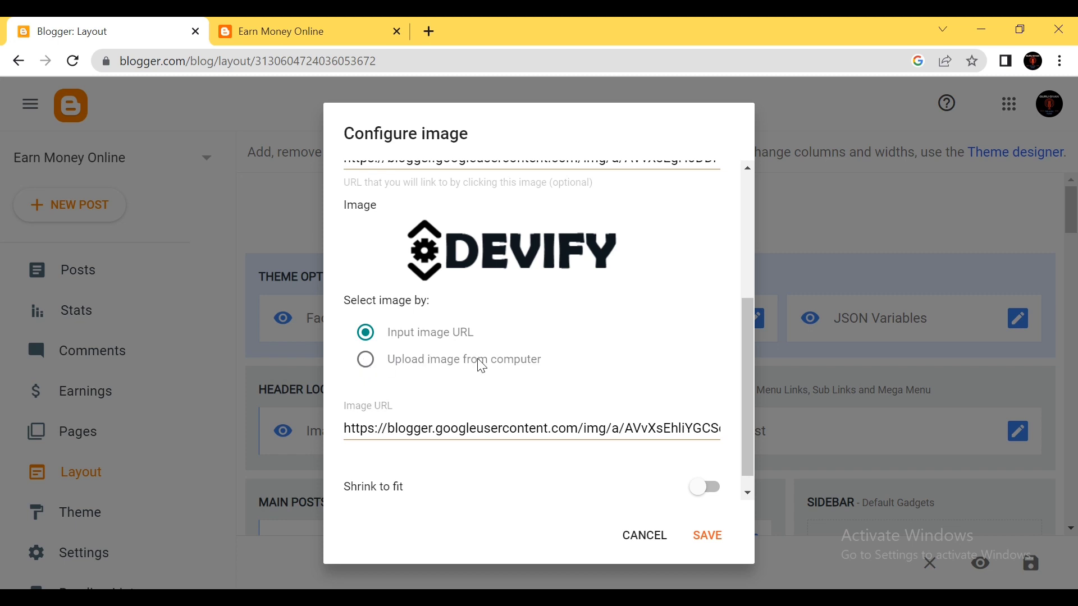
Step: Try uploading a header logo image from the computer's Pictures folder, cancel the change, and check the logo on the live blog
click(365, 360)
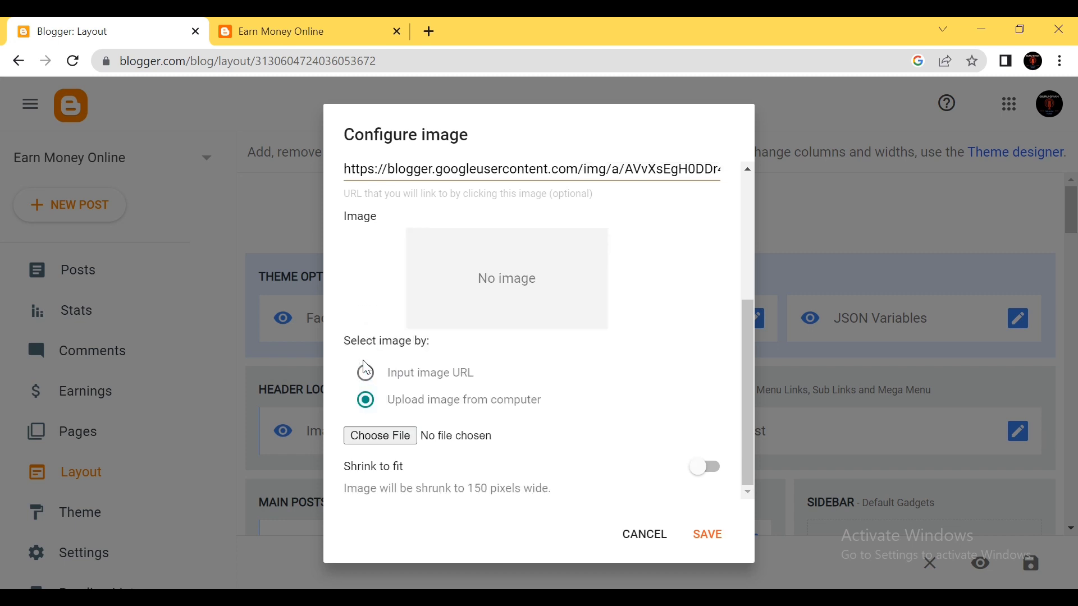
click(385, 438)
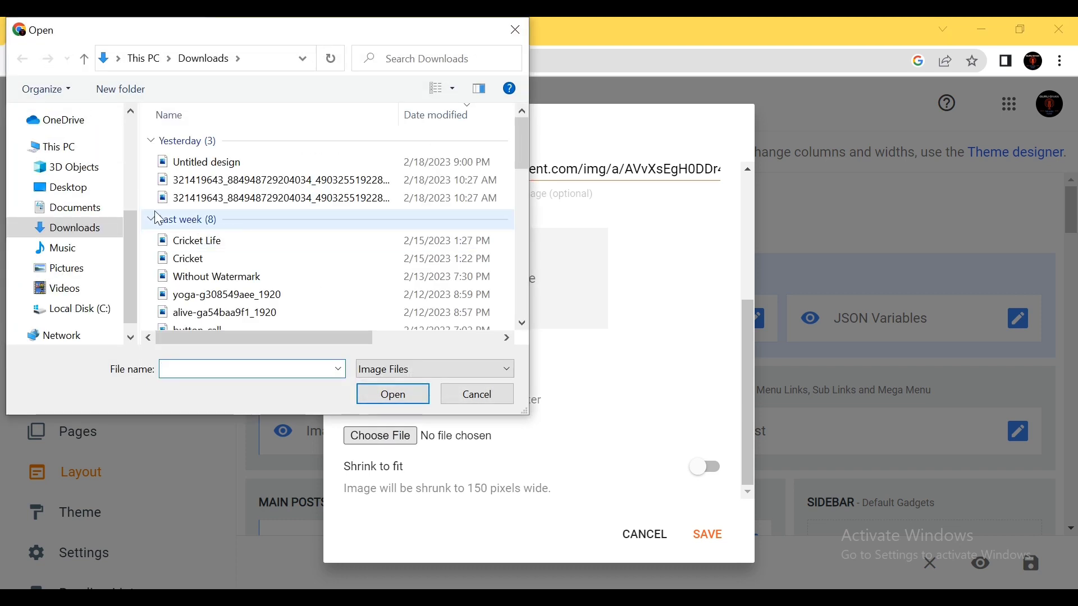
click(82, 277)
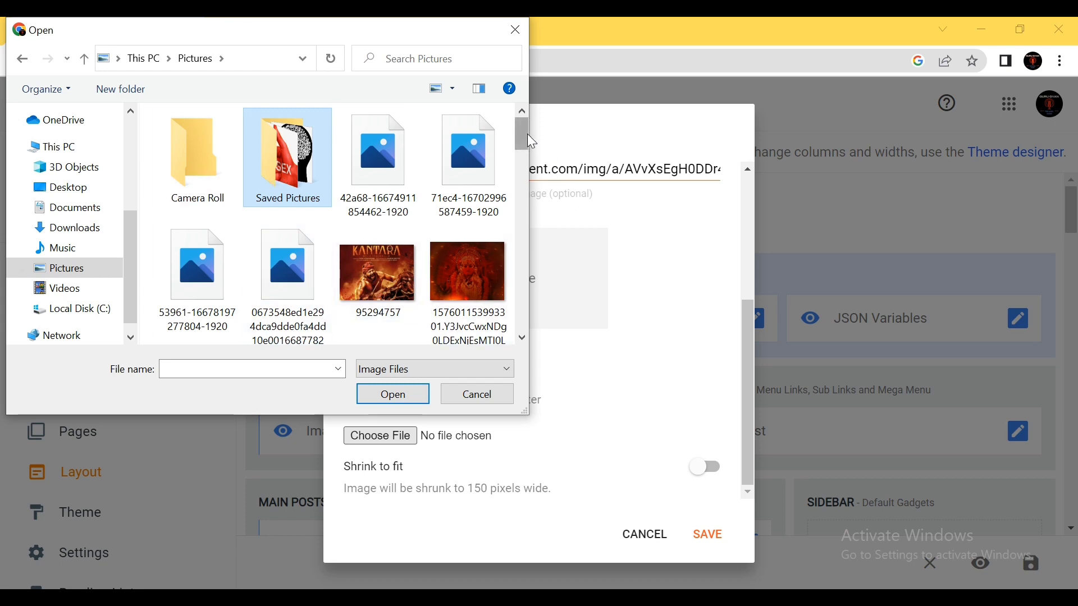
drag(527, 133, 518, 110)
click(515, 30)
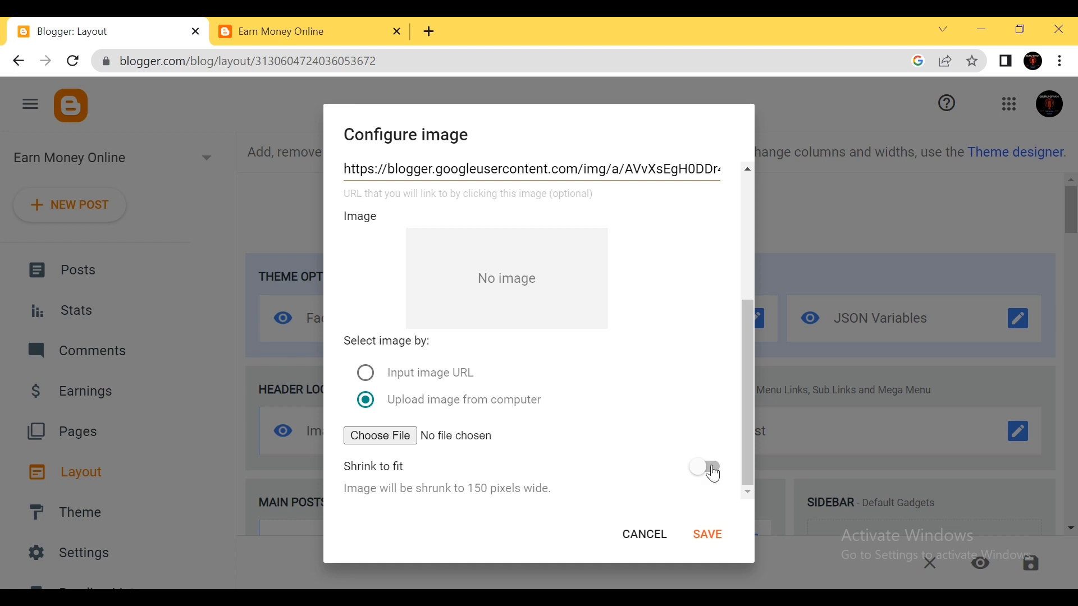
click(645, 535)
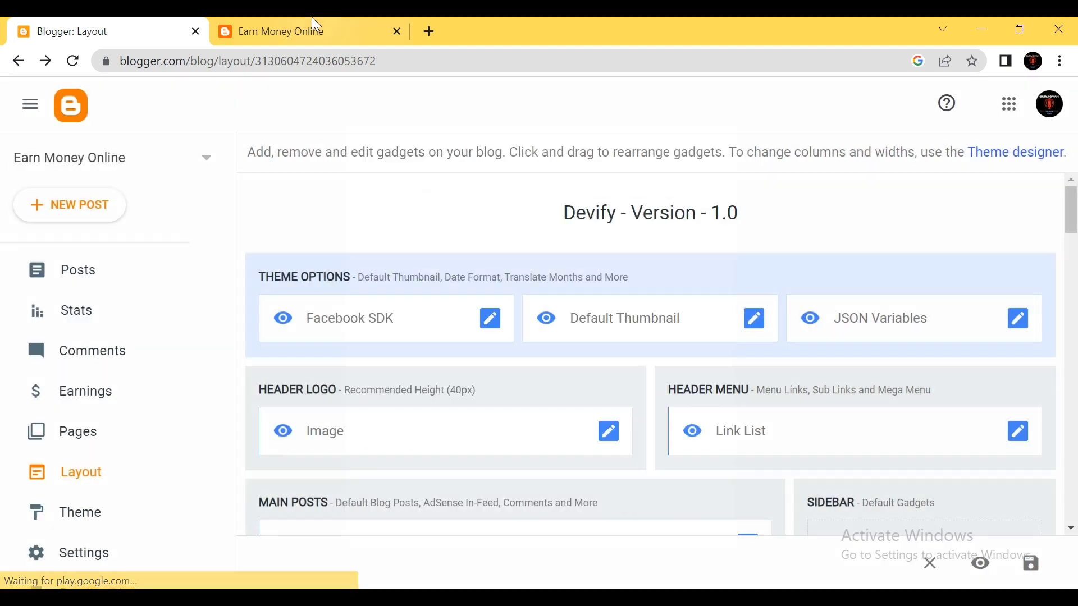
click(312, 23)
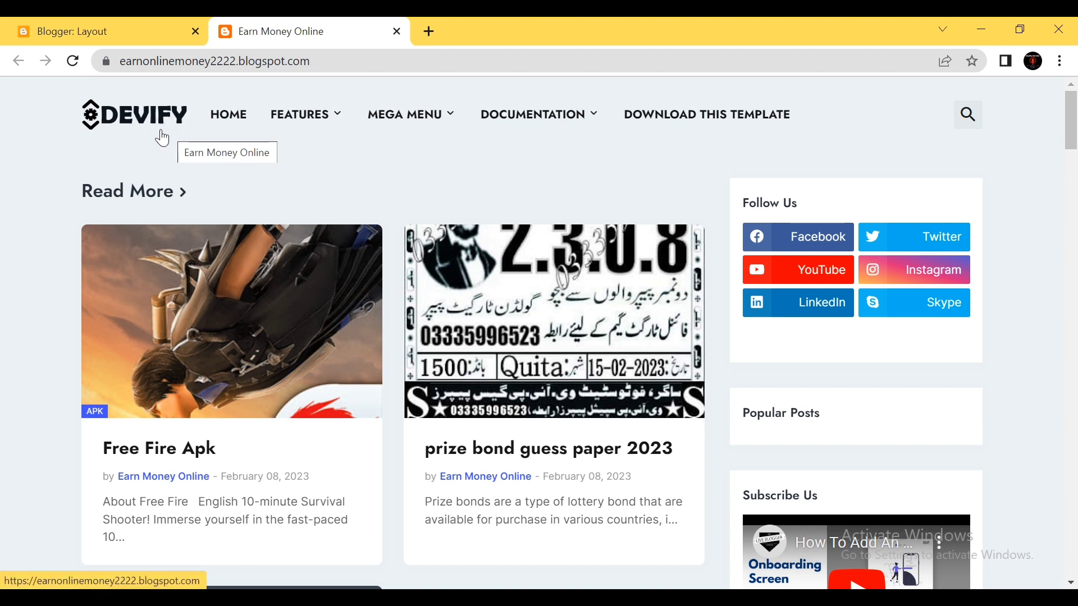
click(52, 23)
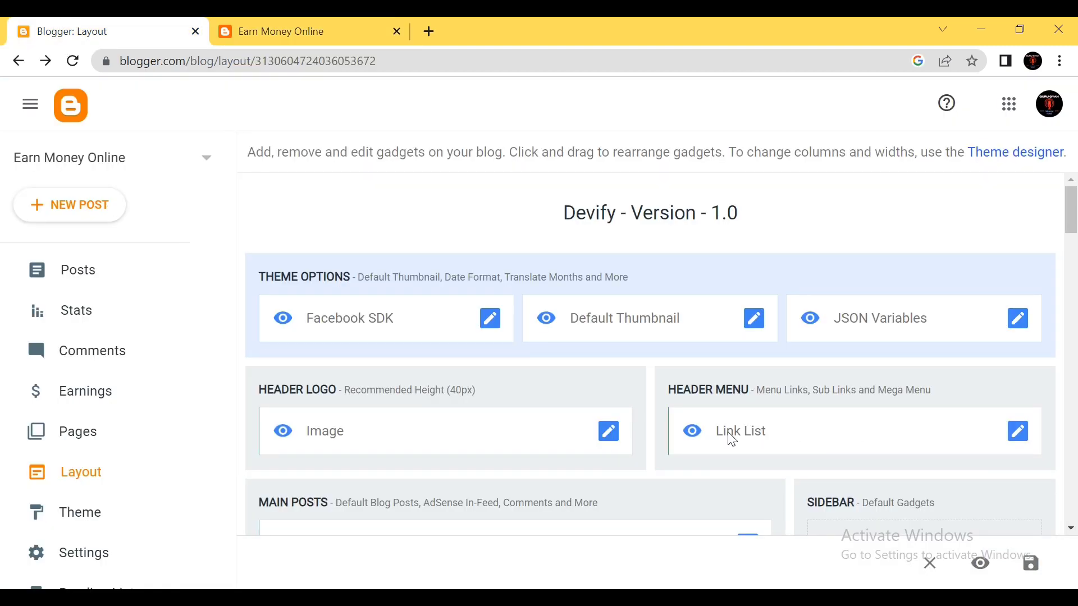
Step: Examine the Header Menu link list against the live blog's menu, down to the option for adding items, and close it without saving
click(1019, 435)
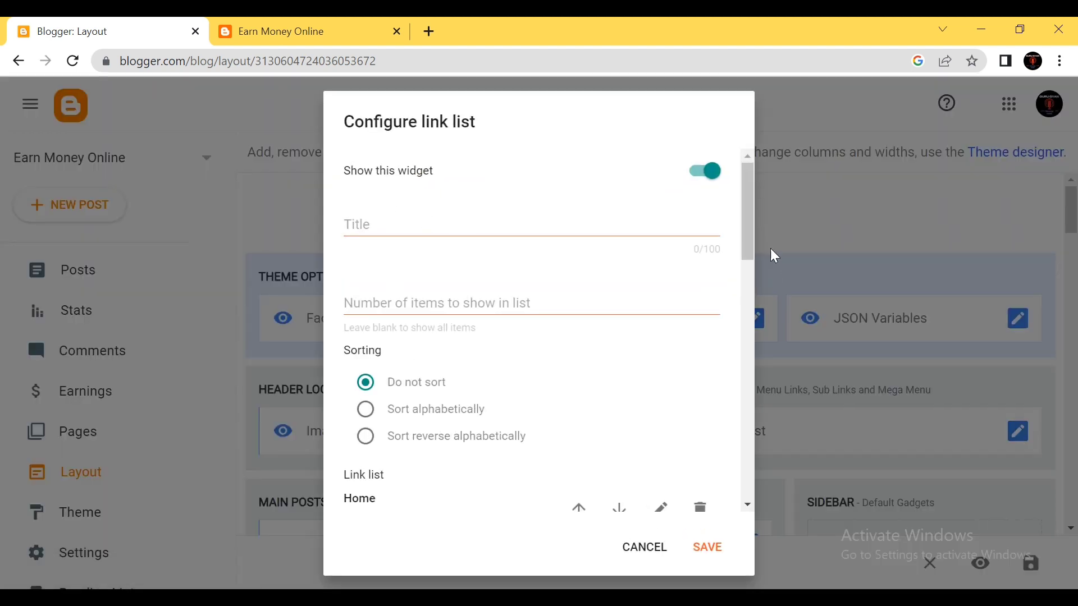
scroll(747, 249, down, 4)
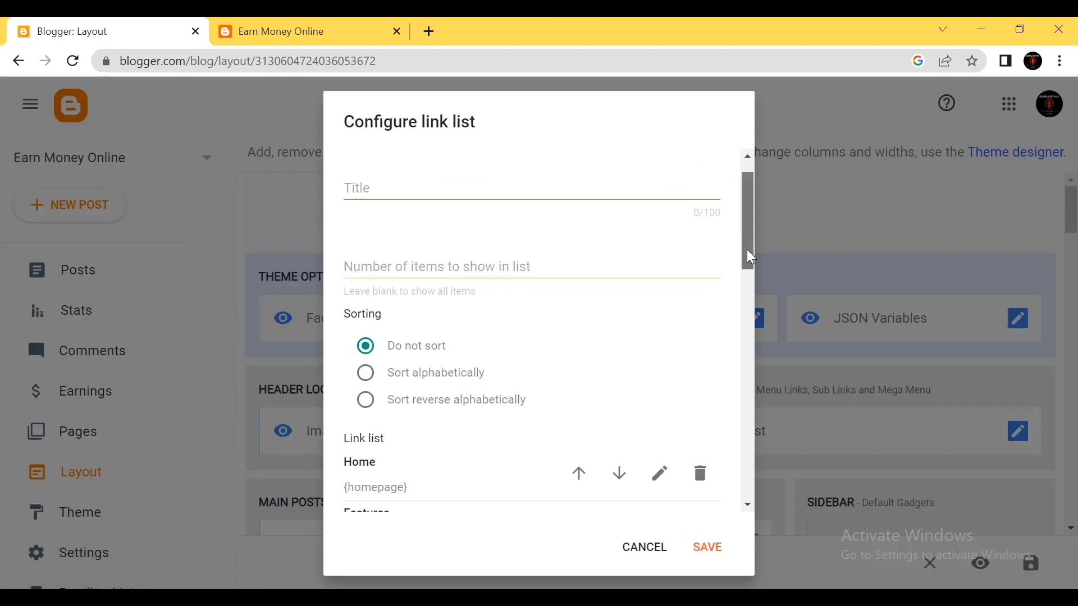
click(312, 28)
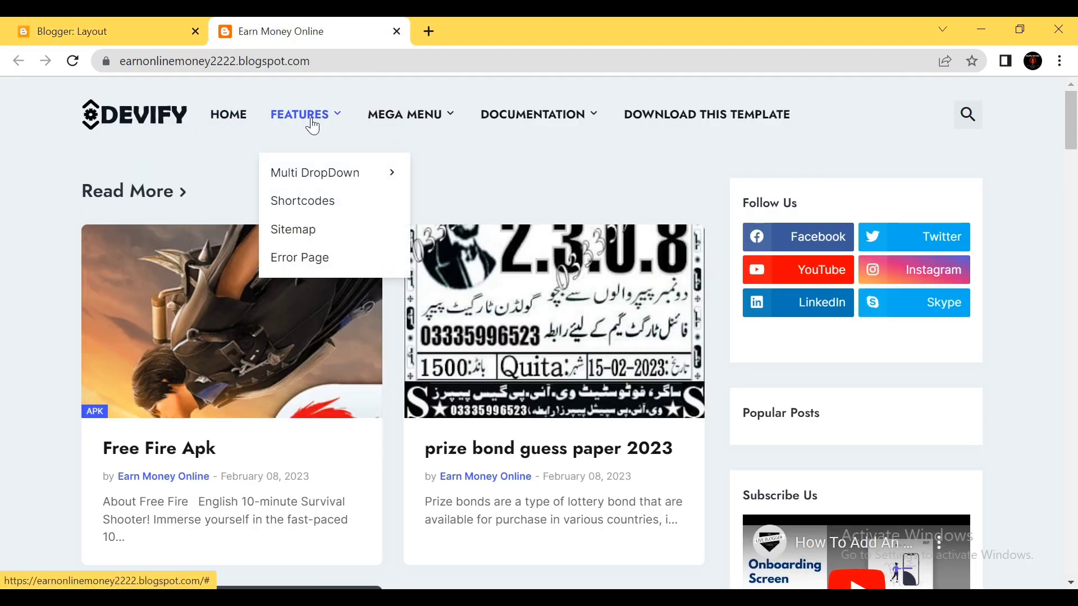
mouse_move(516, 129)
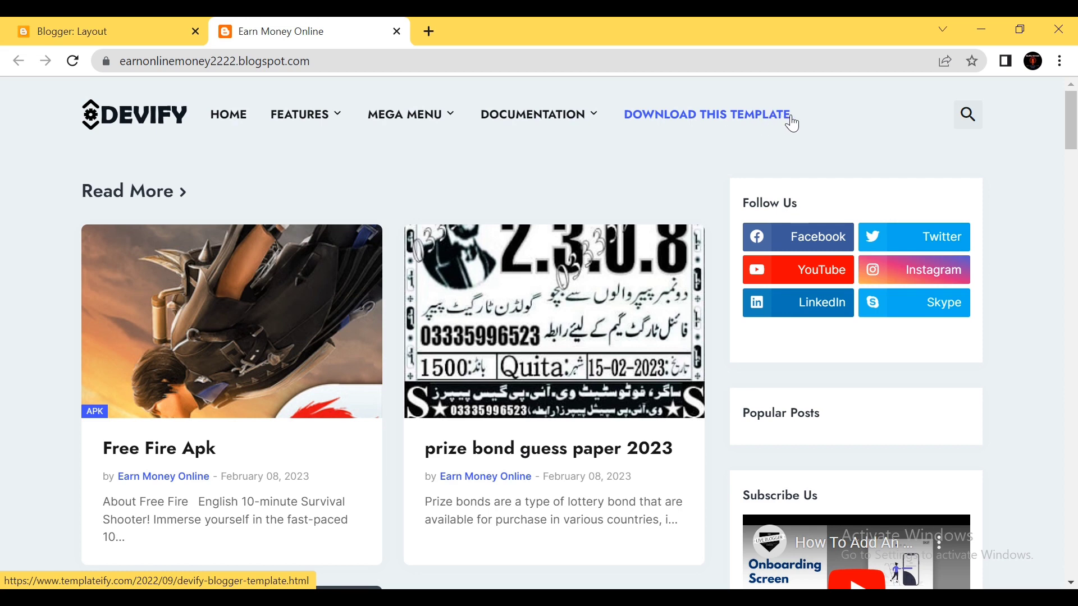
click(112, 31)
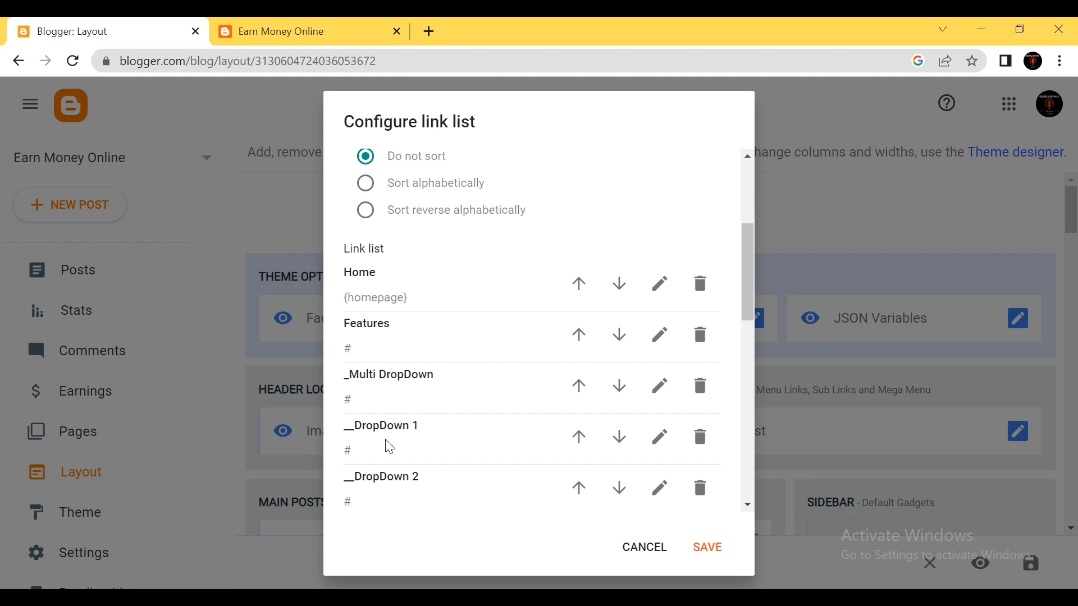
drag(748, 283, 770, 477)
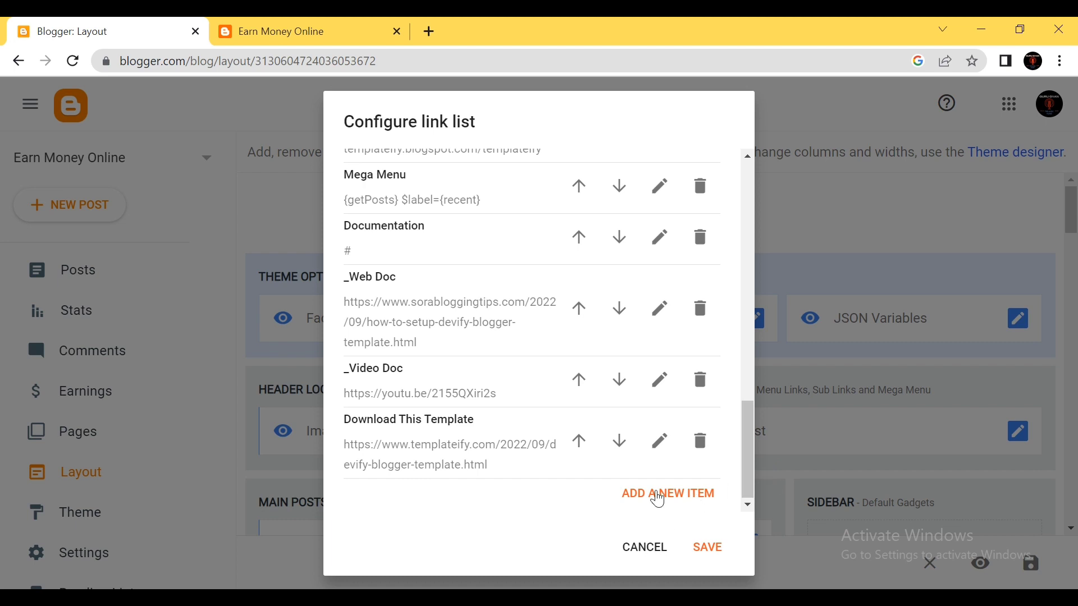
click(645, 549)
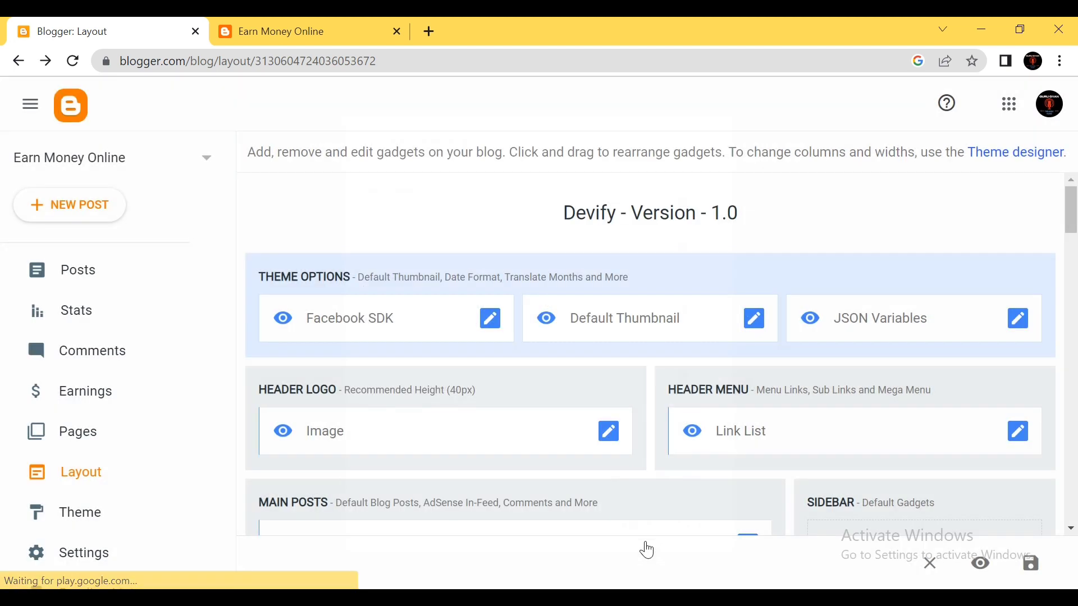
Step: Open the Blog Posts settings of the Main Posts section and compare them with the posts on the blog's home page
scroll(1072, 224, down, 1)
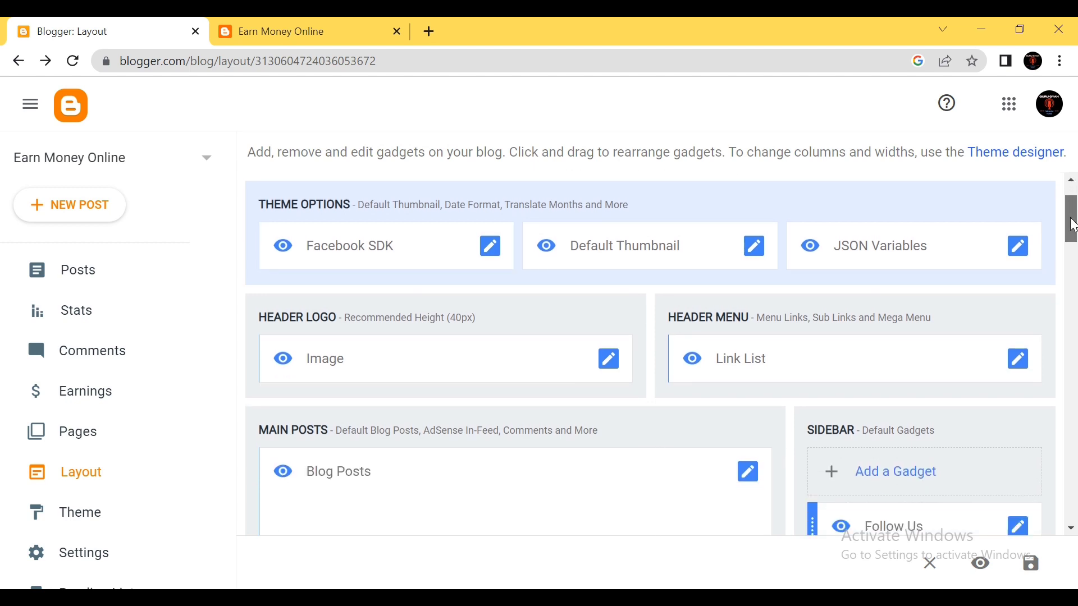
scroll(1072, 225, down, 3)
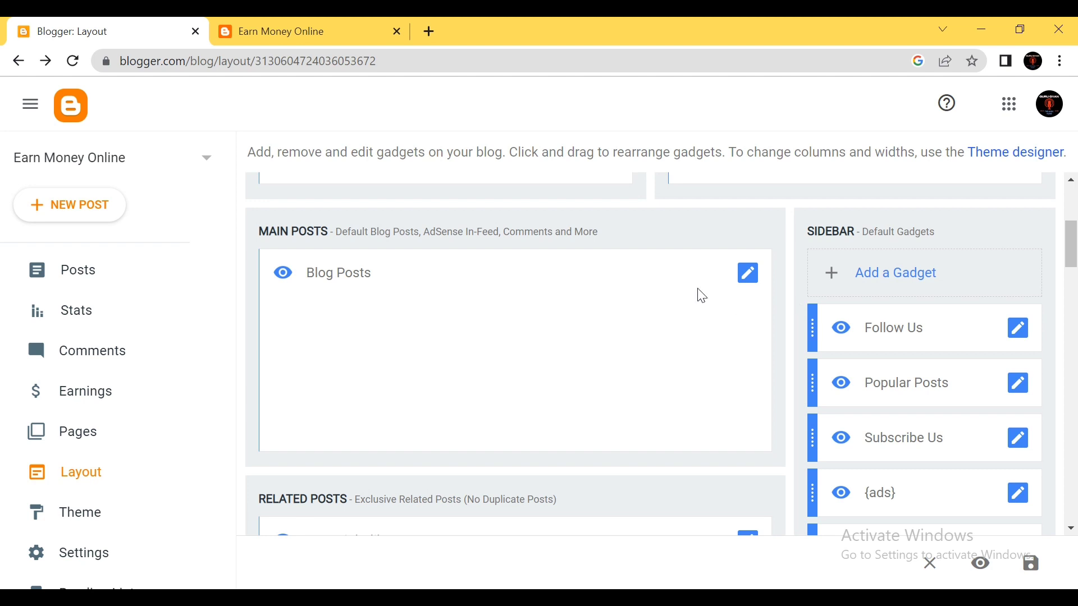
click(750, 279)
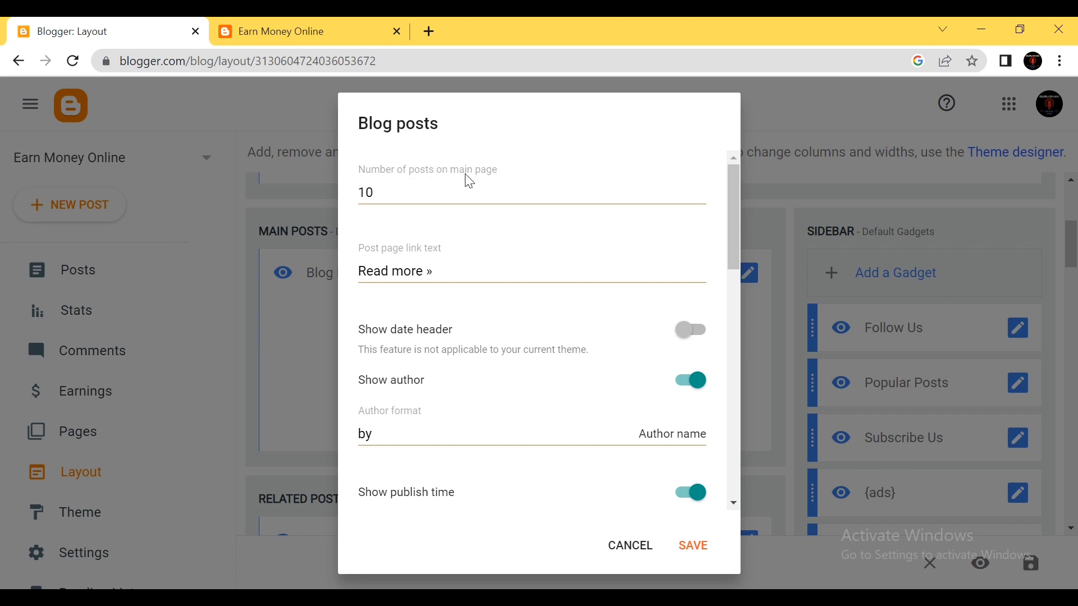
click(303, 31)
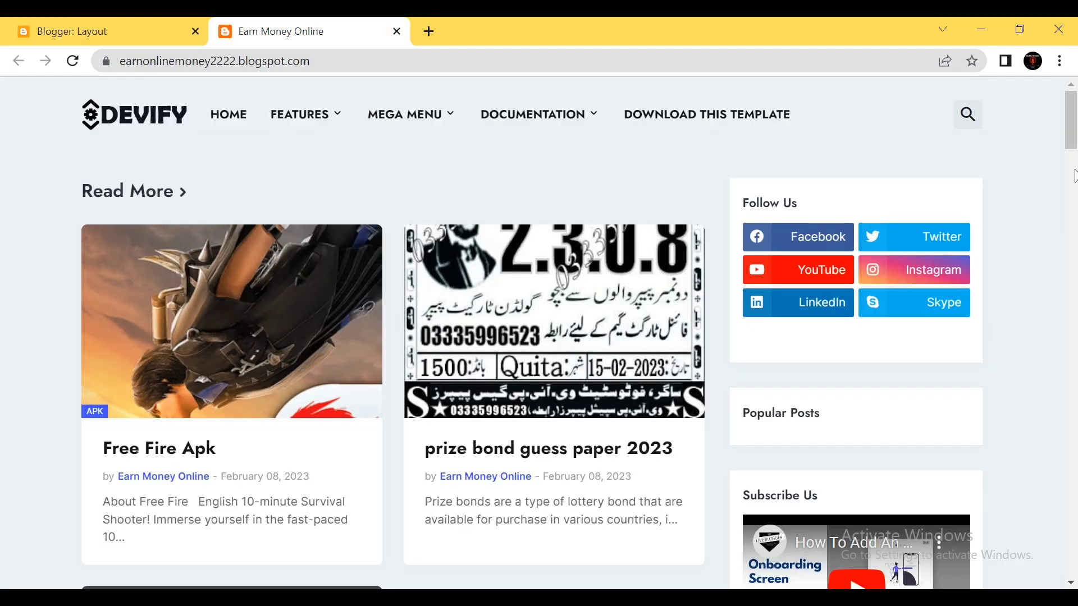
scroll(1075, 152, down, 7)
scroll(1072, 151, up, 7)
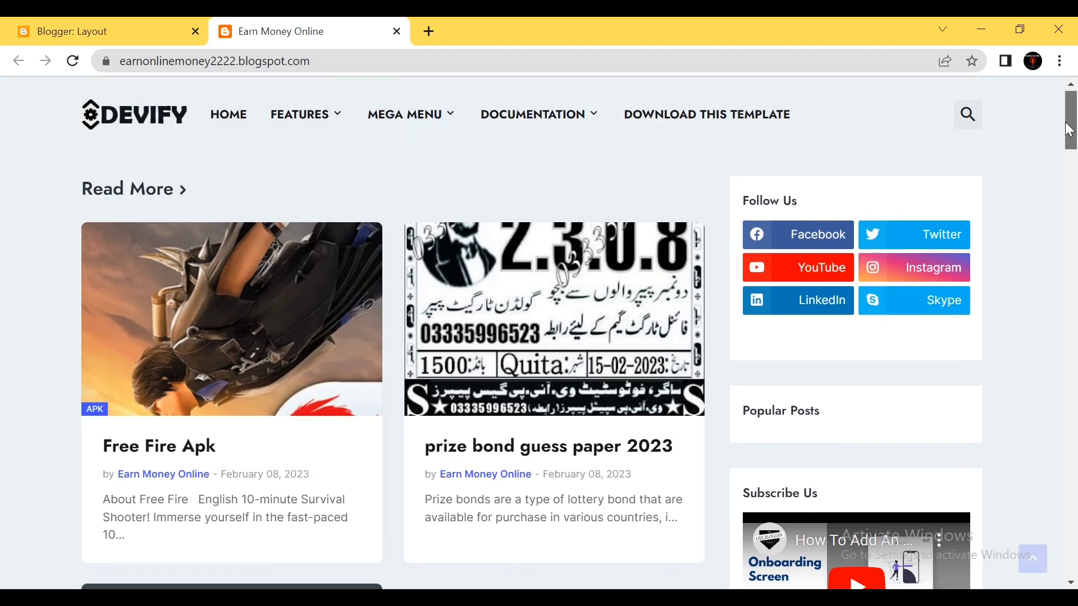
scroll(1068, 149, down, 3)
drag(1067, 148, 1065, 184)
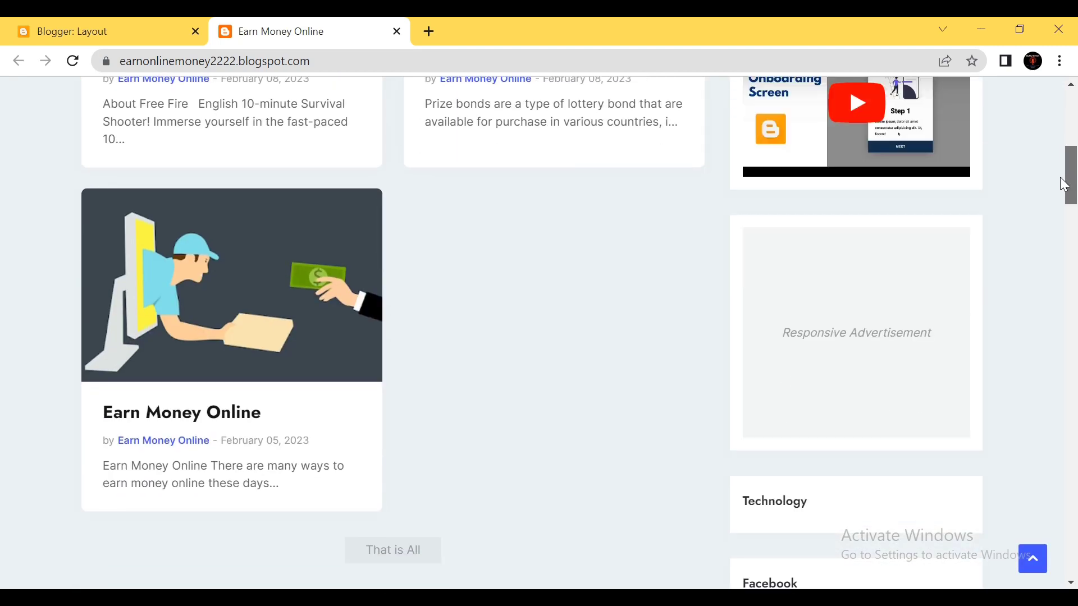
scroll(1065, 185, up, 7)
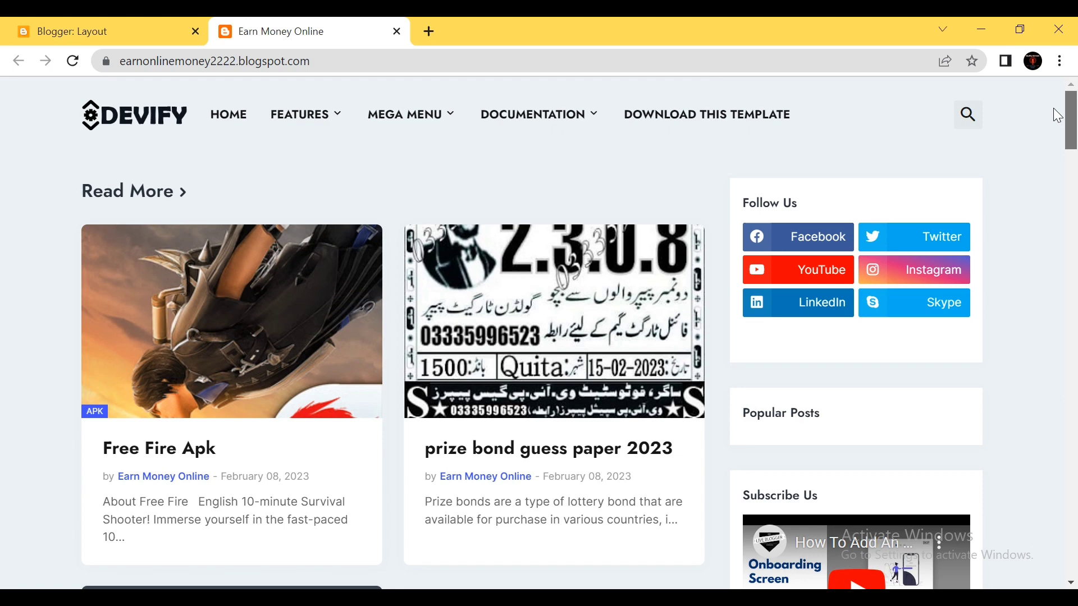
click(55, 18)
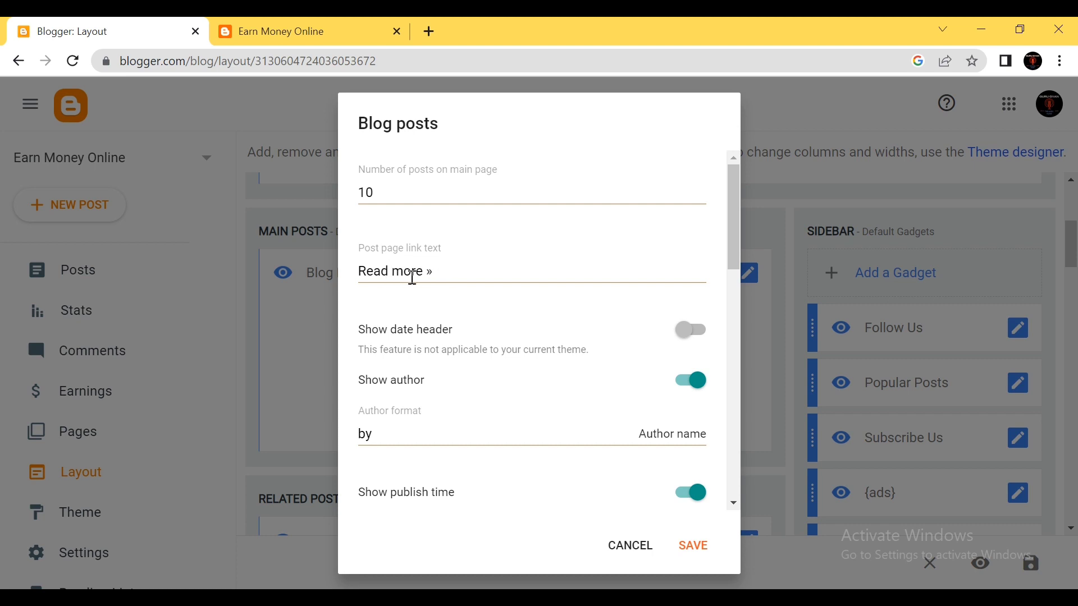
Step: Examine the post page link text and author settings of Blog Posts against the author lines of the posts on the live blog
click(450, 273)
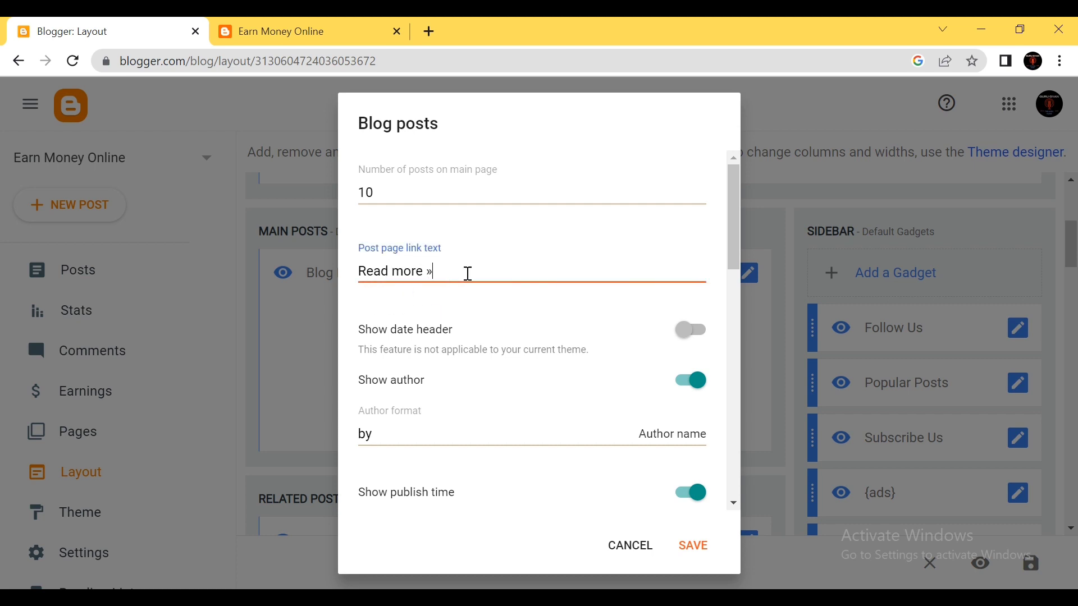
drag(730, 234, 731, 274)
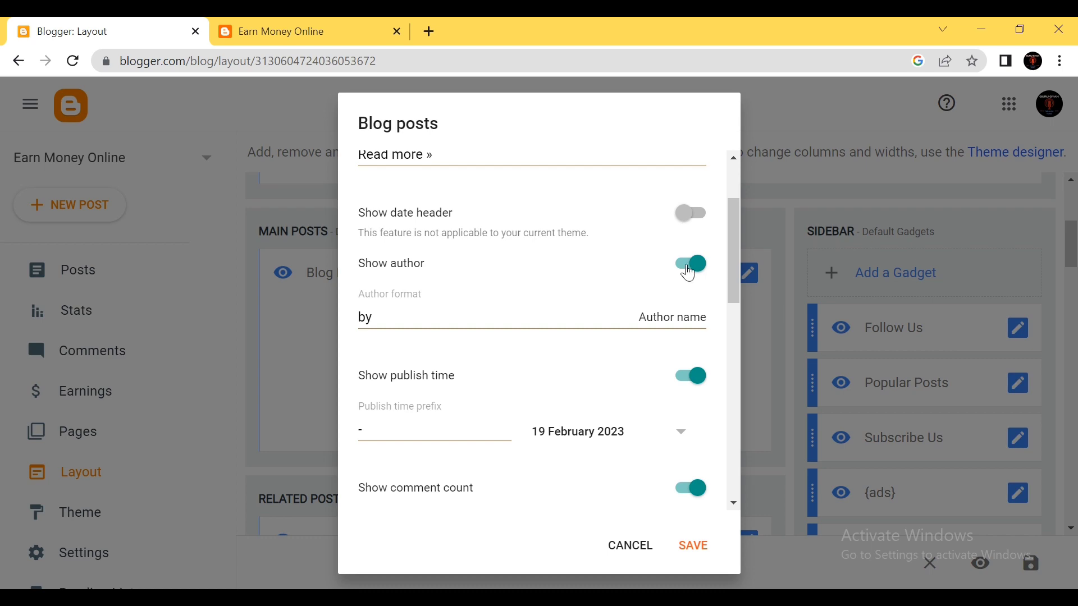
click(329, 25)
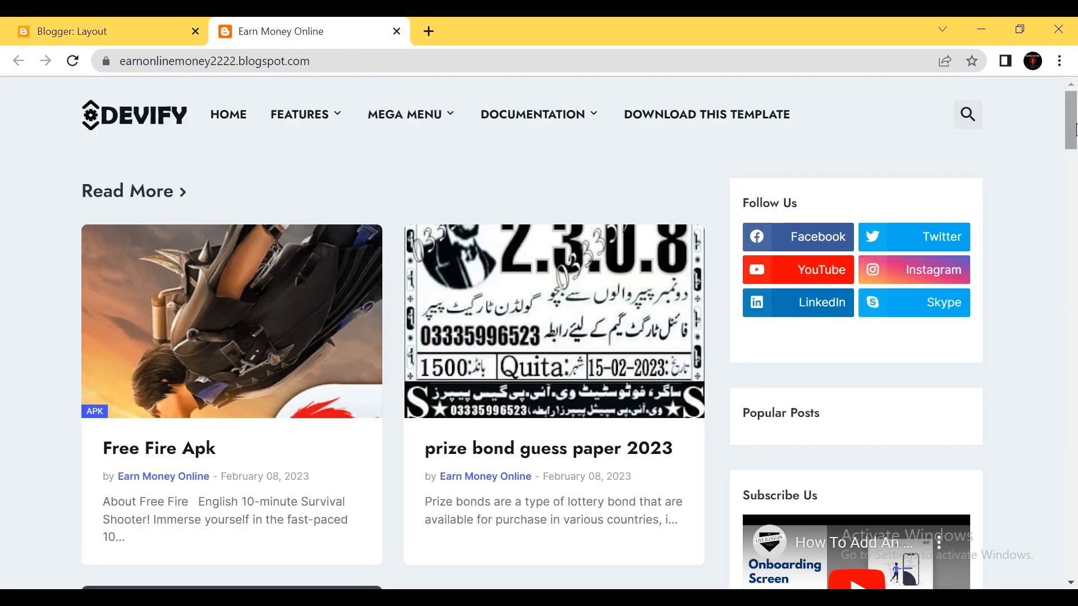
drag(1075, 130, 1074, 506)
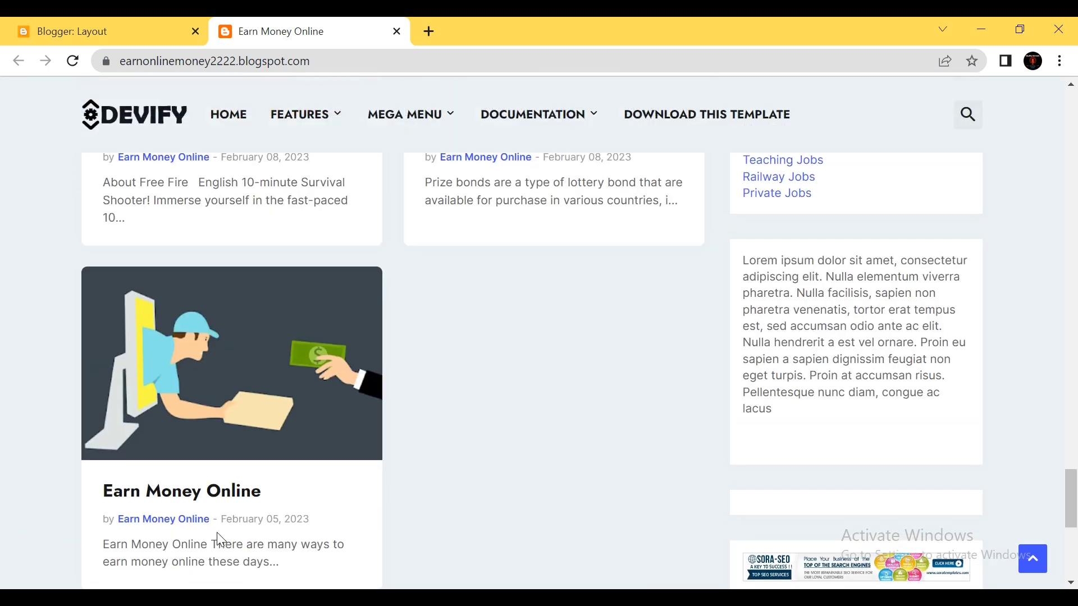
click(112, 25)
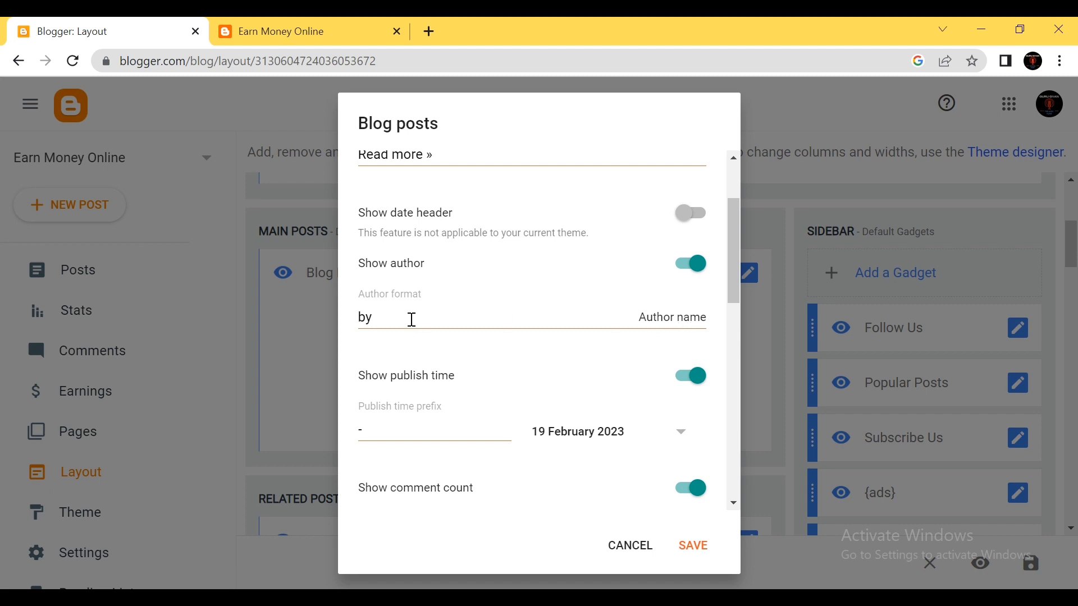
drag(730, 253, 738, 298)
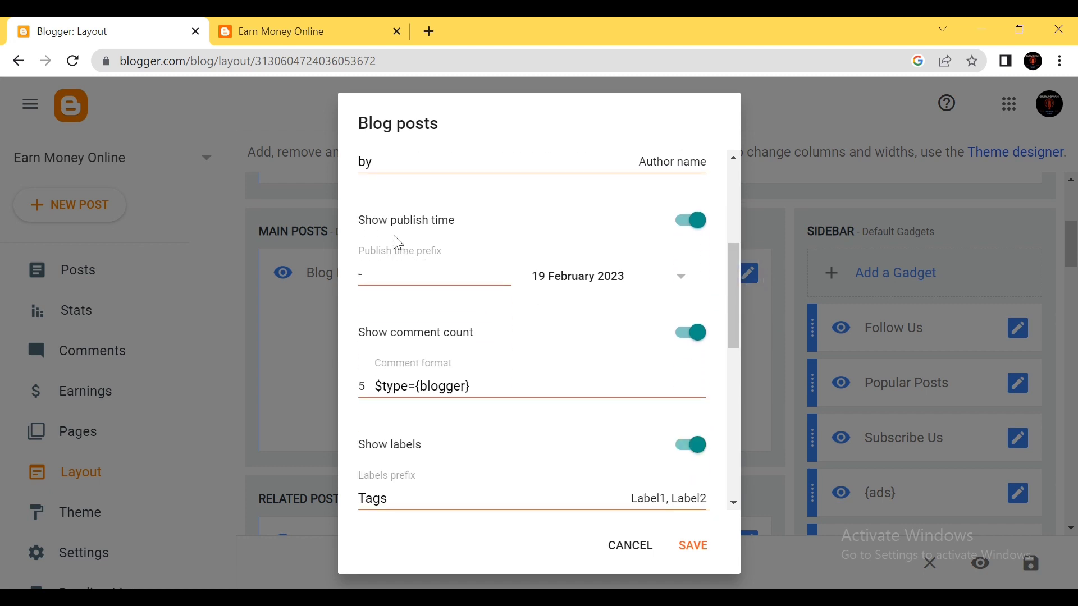
Step: Try turning off the publish time in the Blog Posts settings, look through the remaining options and item arrangement, and cancel
click(686, 223)
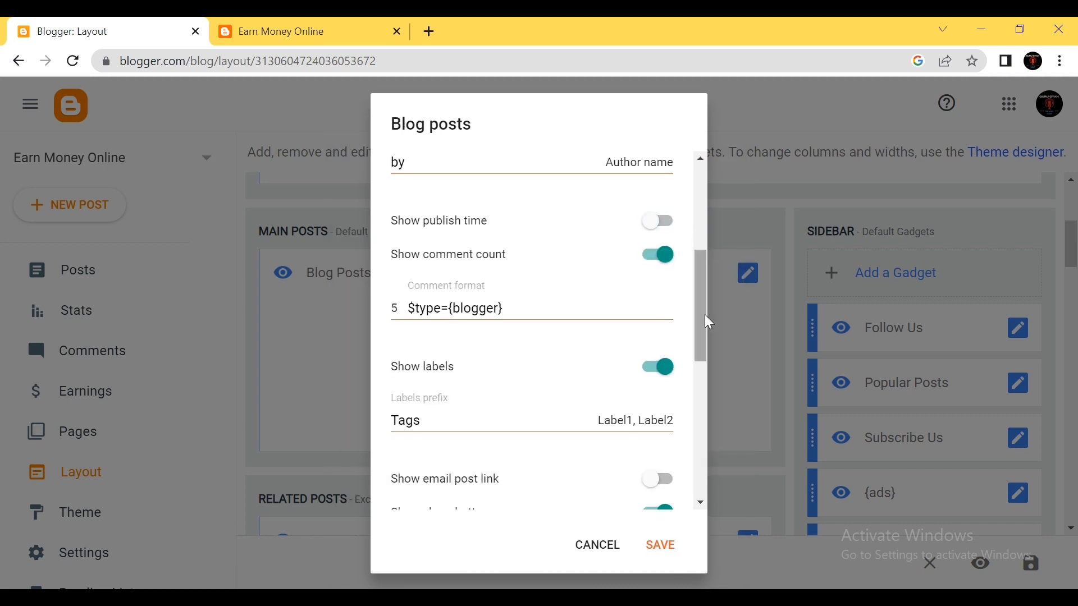
drag(702, 299, 712, 474)
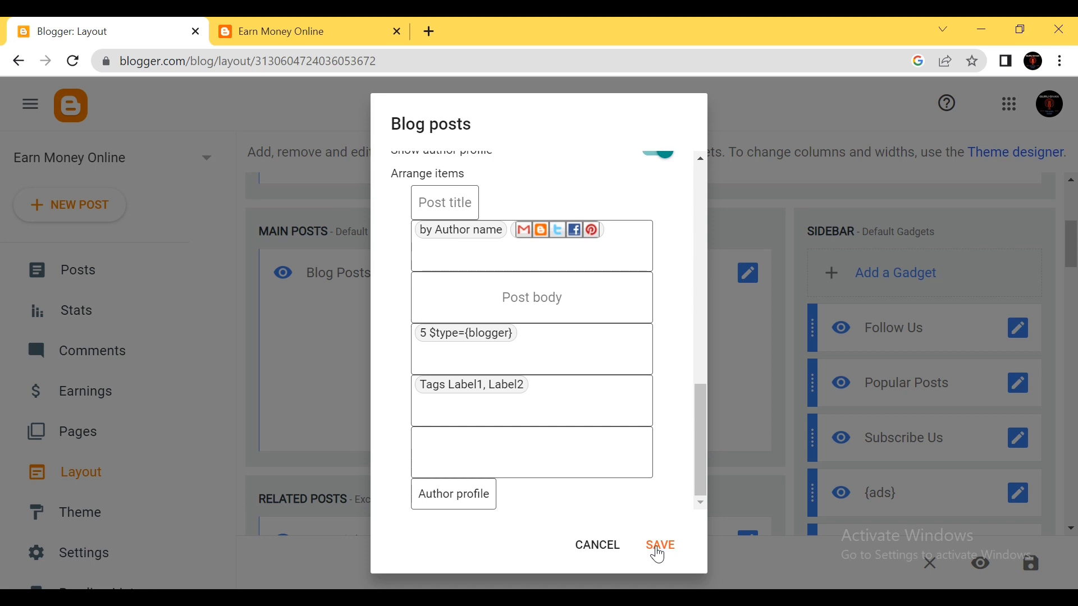
click(610, 546)
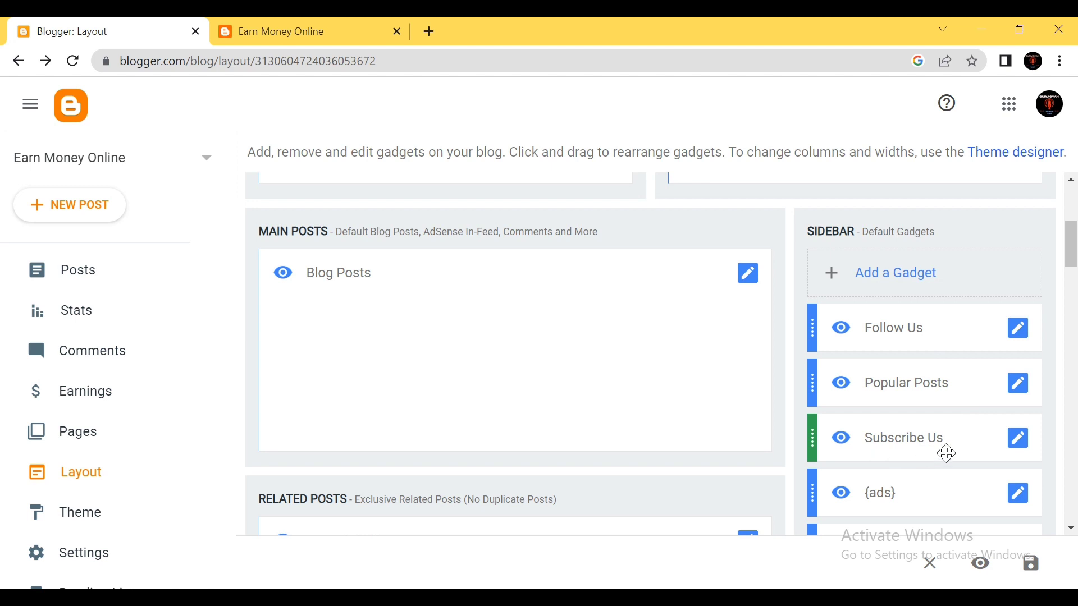
Step: Check the Follow Us social buttons in the live blog's sidebar and return to the layout
click(362, 31)
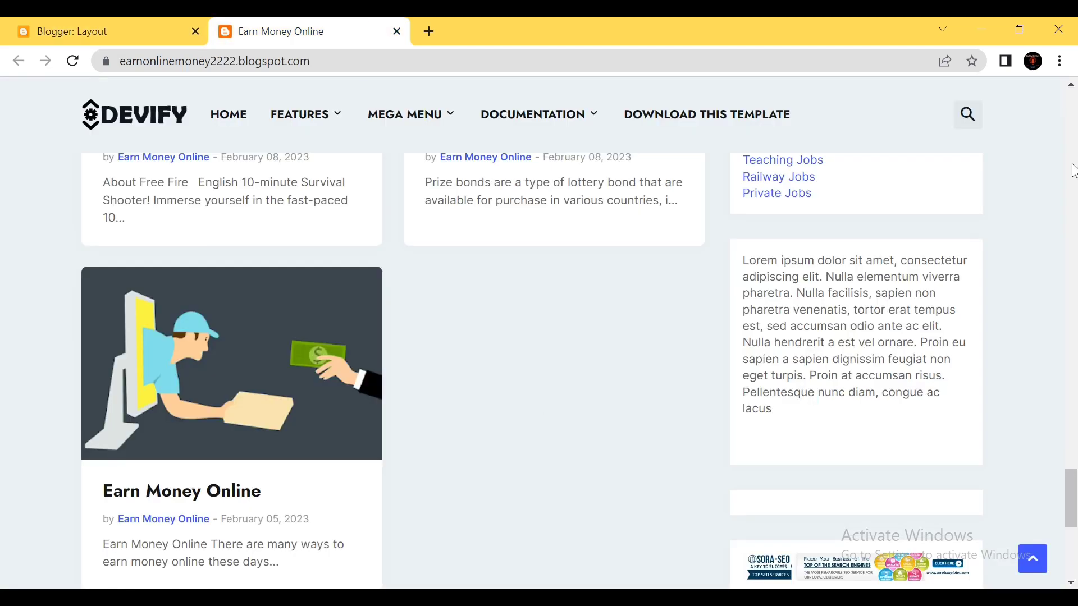
drag(1071, 499, 1076, 102)
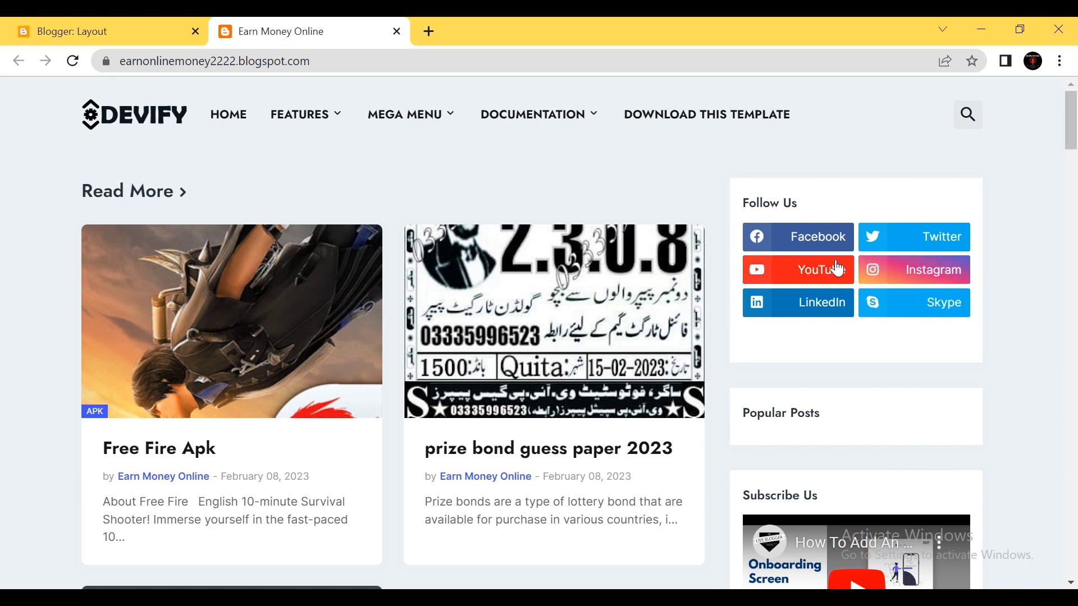
click(7, 32)
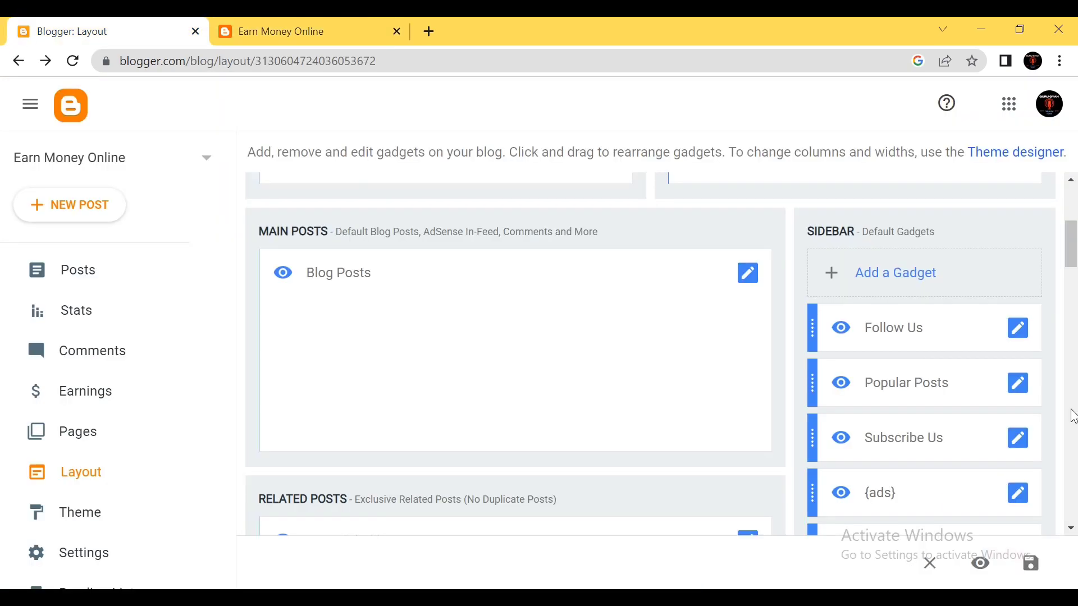
Step: Try limiting the sidebar's Follow Us link list to 4 items, review its social media links, and cancel
click(1014, 334)
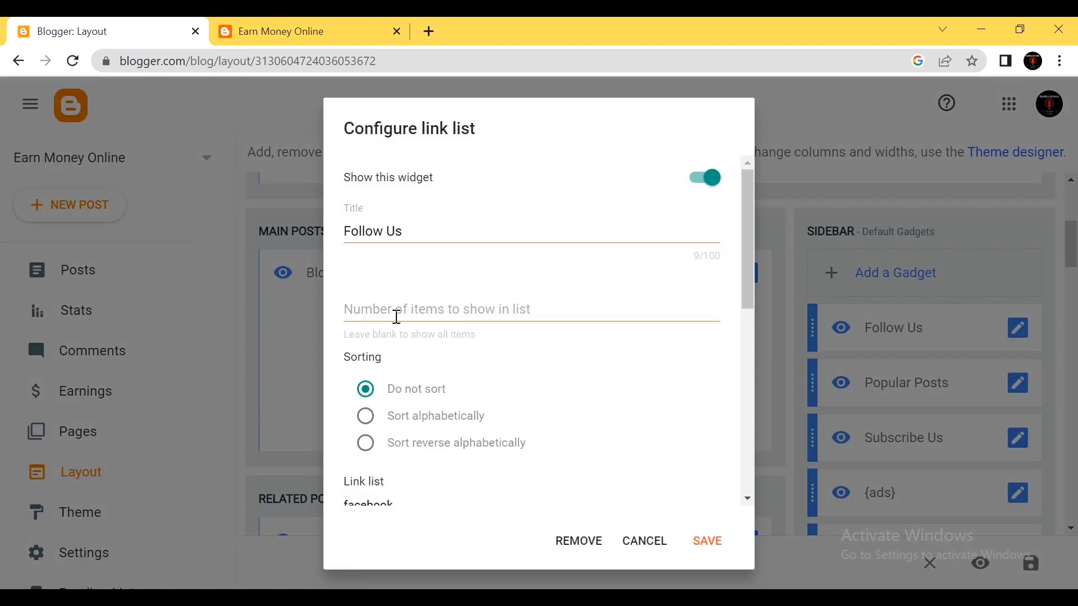
click(714, 305)
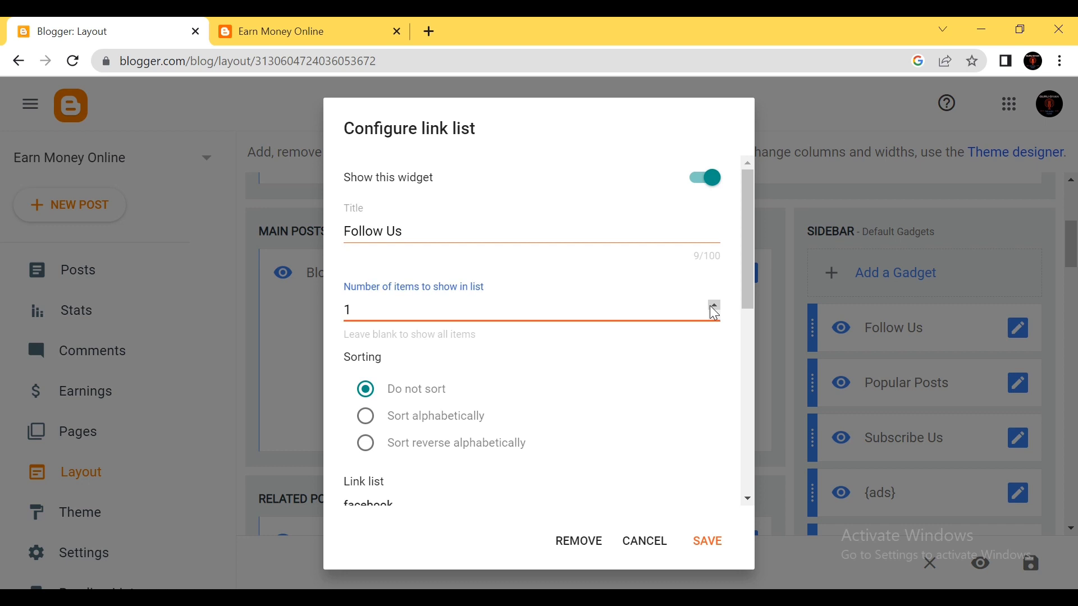
click(713, 305)
double_click(714, 306)
click(711, 307)
click(715, 316)
click(714, 306)
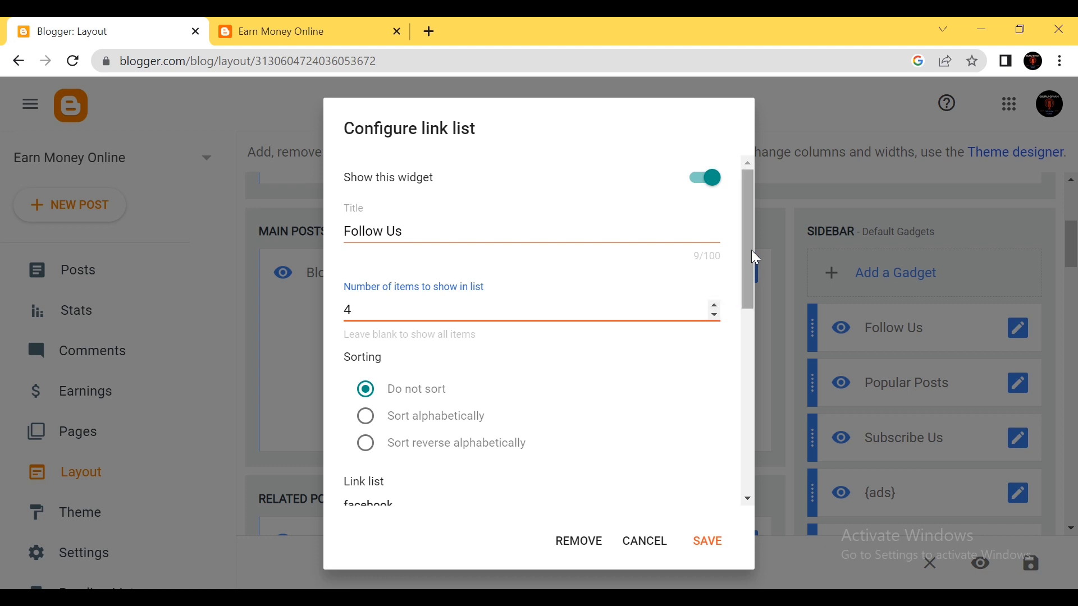
drag(751, 251, 732, 466)
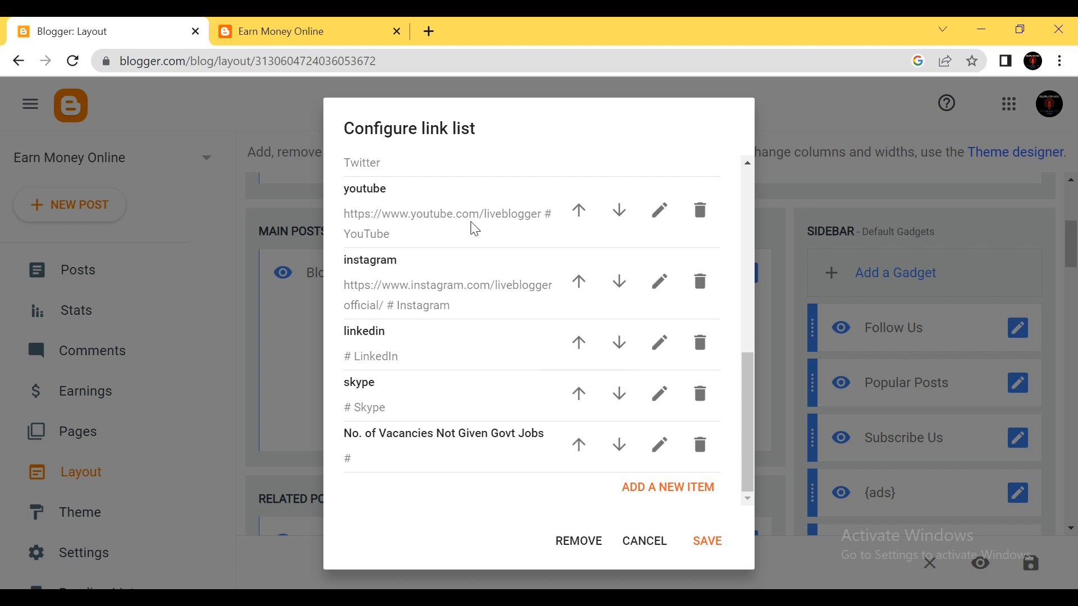
drag(752, 419, 726, 349)
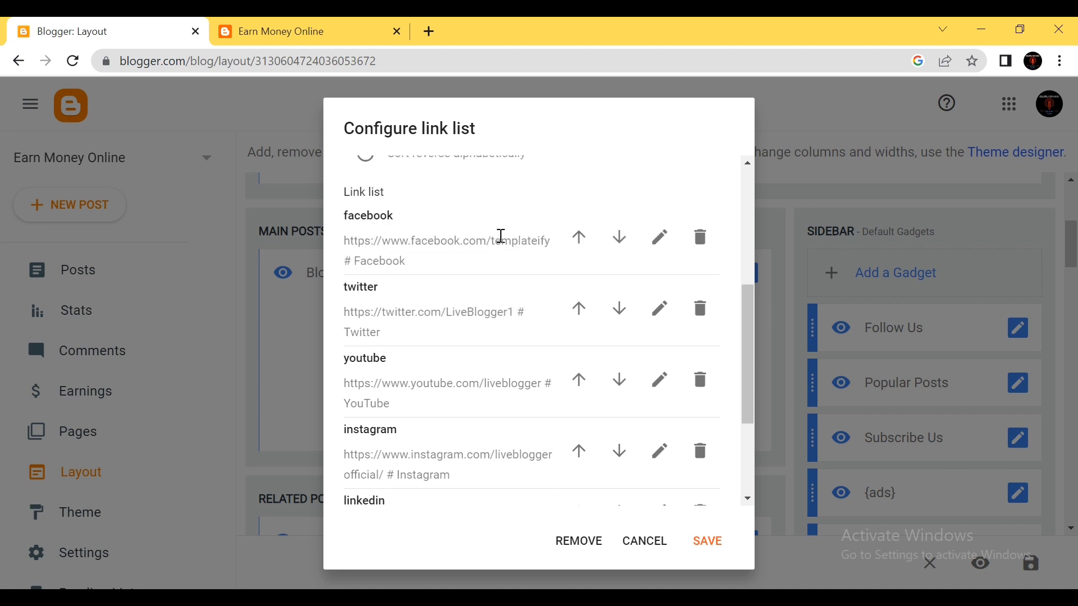
click(642, 542)
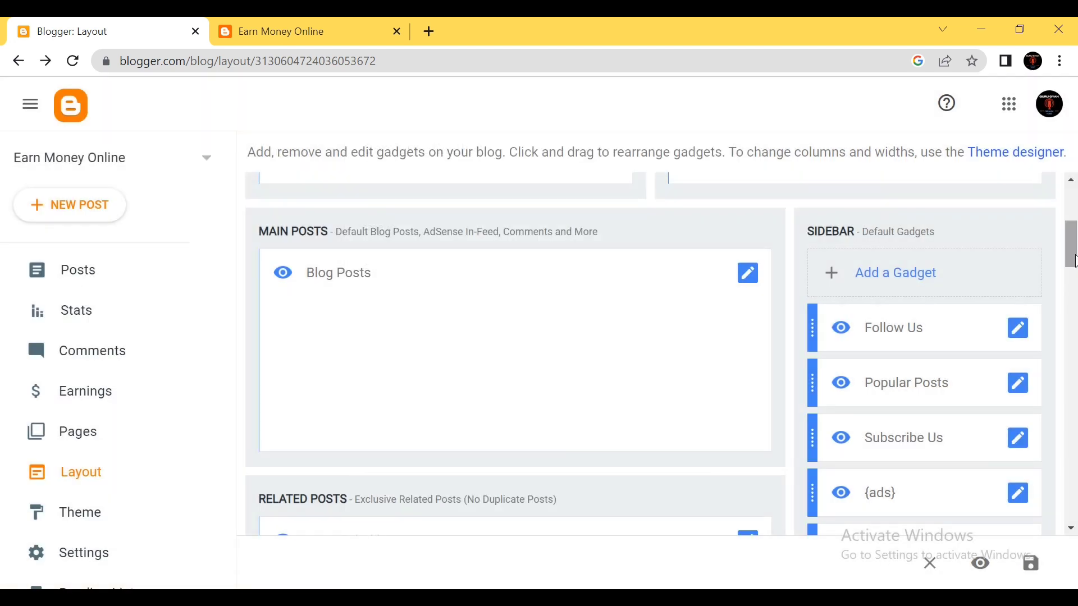
Step: Compare the remaining sidebar gadgets in the layout with the sidebar on the live blog
drag(1075, 257, 1075, 283)
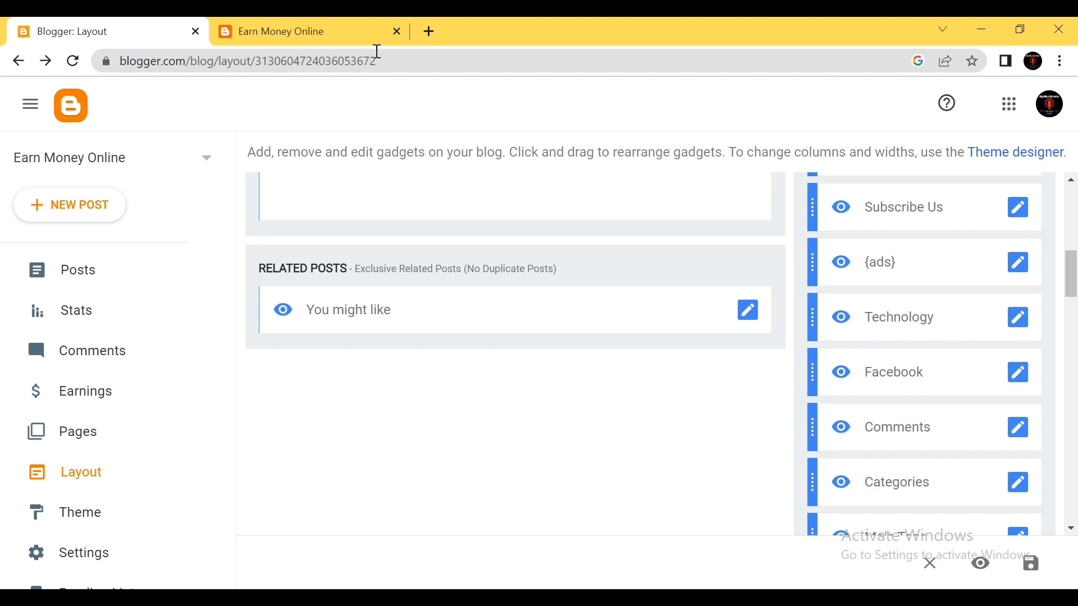
click(254, 25)
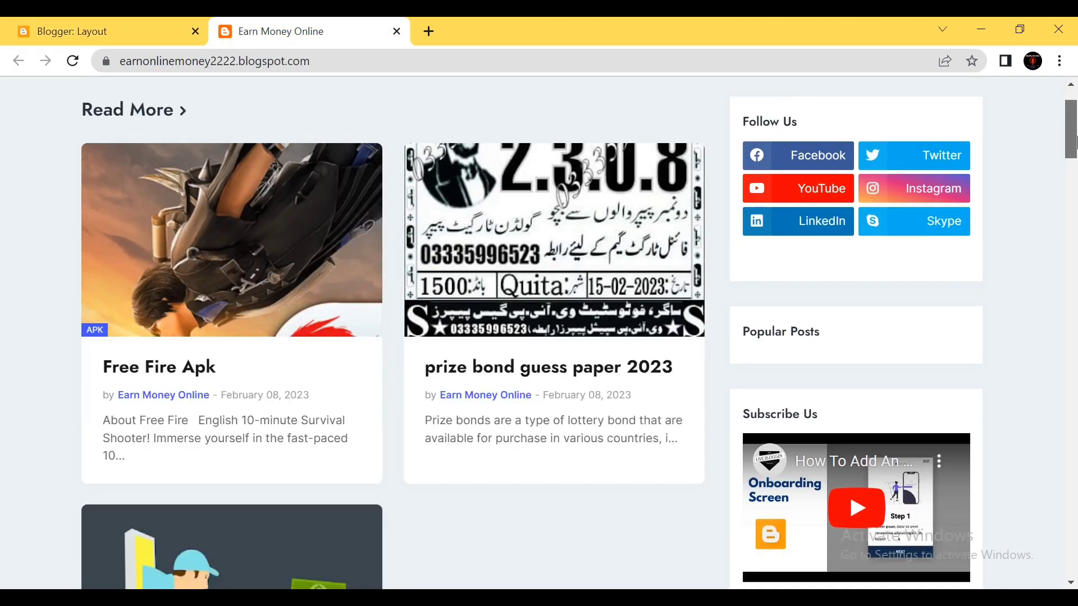
mouse_move(1076, 143)
mouse_down()
mouse_move(1076, 587)
mouse_move(1075, 129)
mouse_up()
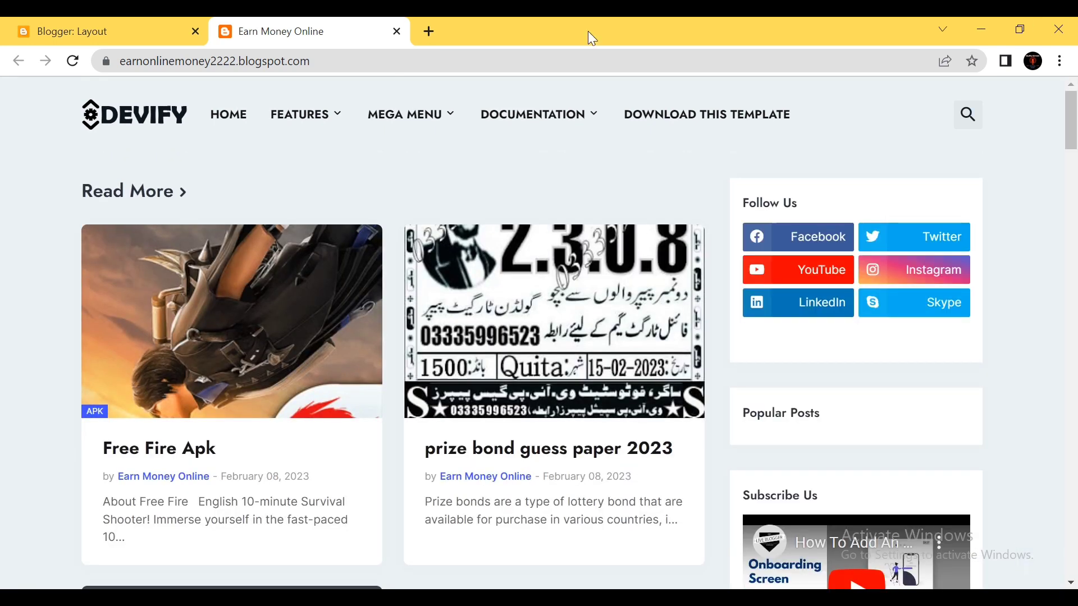
click(148, 18)
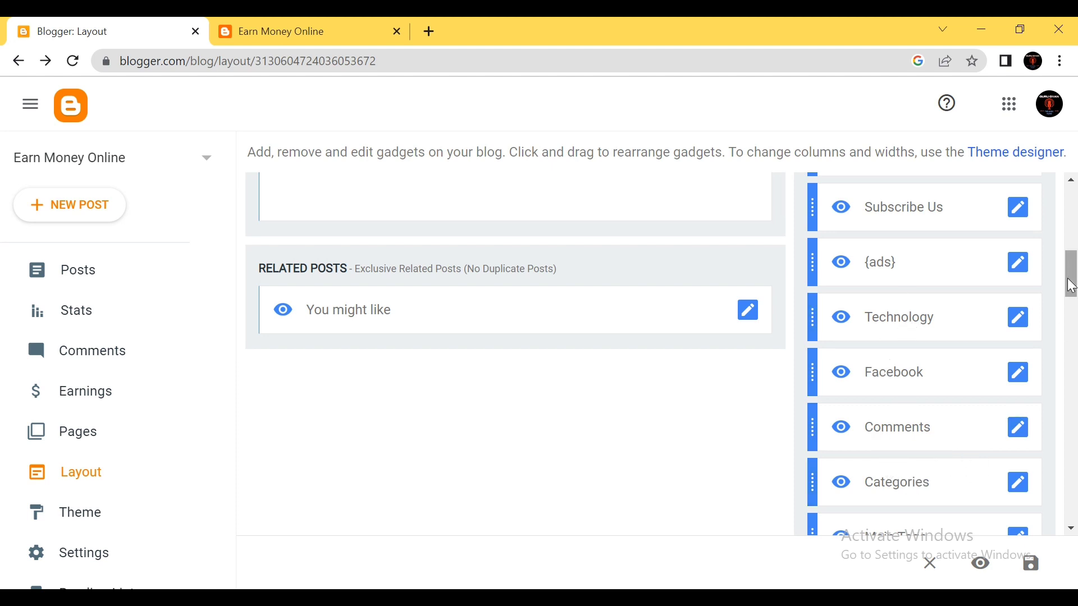
Step: Compare the About section and the Footer Left, Center and Right gadgets in the layout with the live blog's footer
drag(1072, 275, 1074, 480)
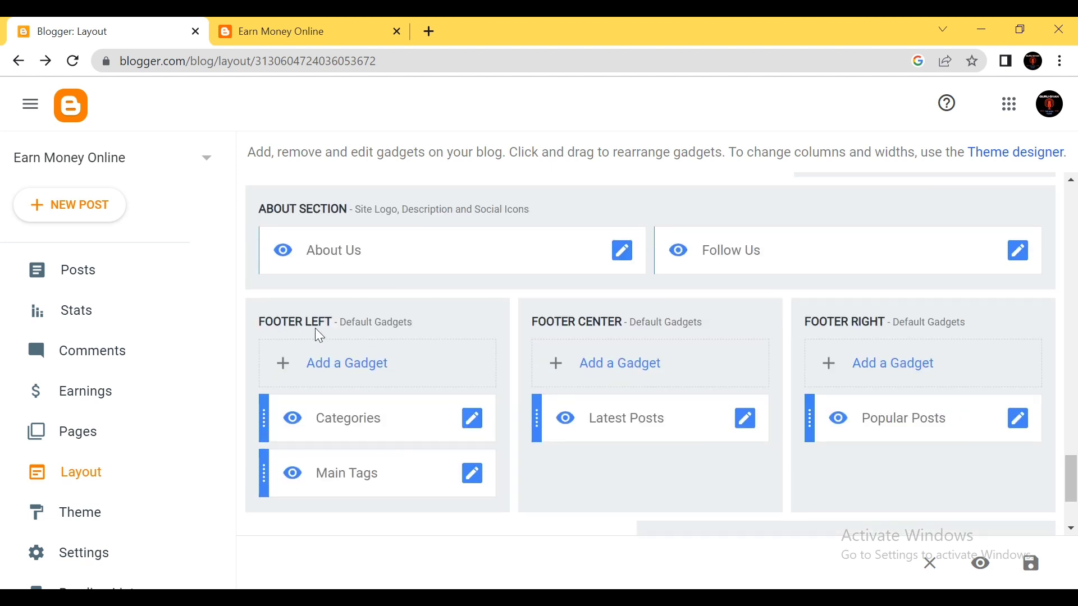
click(313, 26)
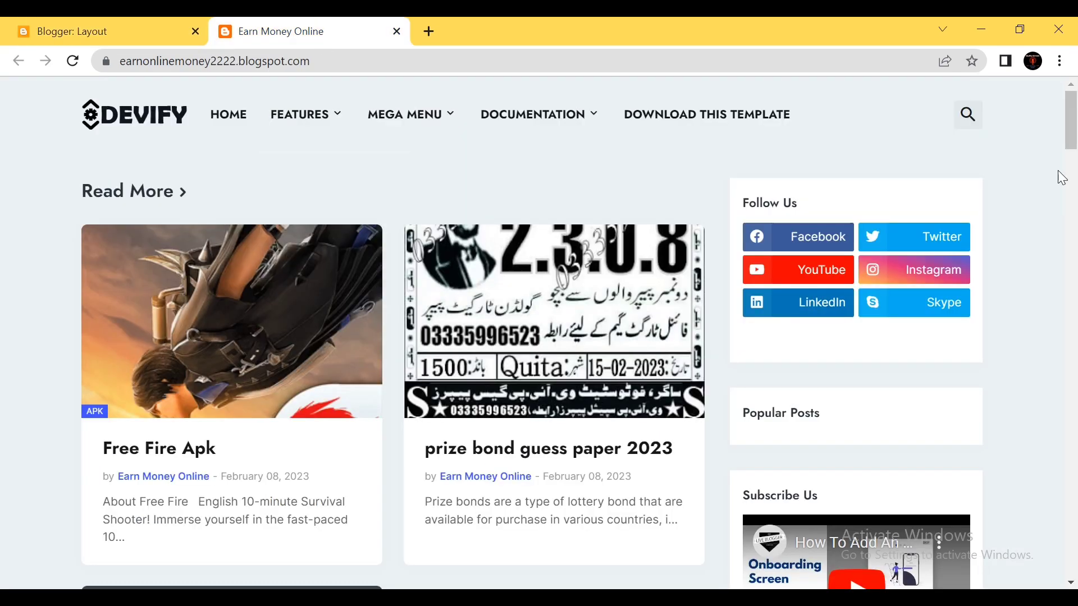
drag(1071, 121, 1071, 547)
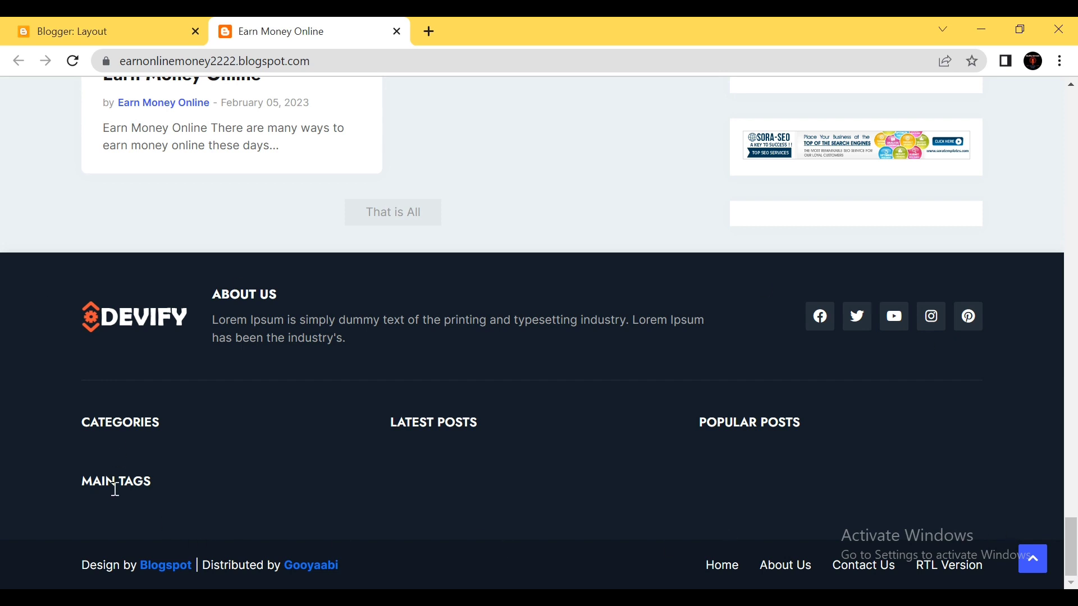
click(57, 19)
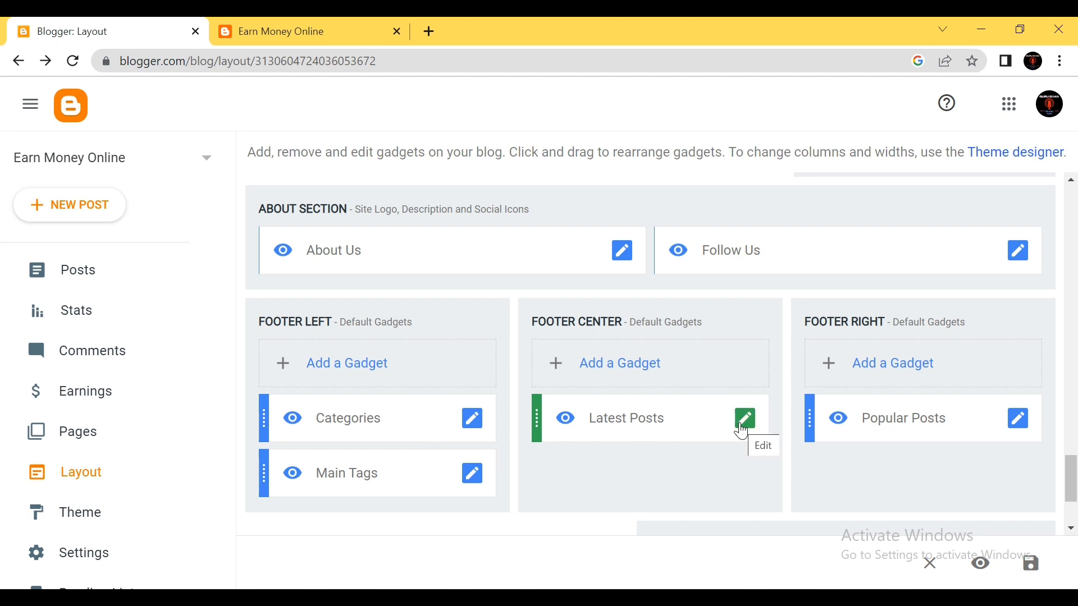
Step: Try adding an HTML/JavaScript gadget to the Footer Left section and cancel its configuration
click(380, 371)
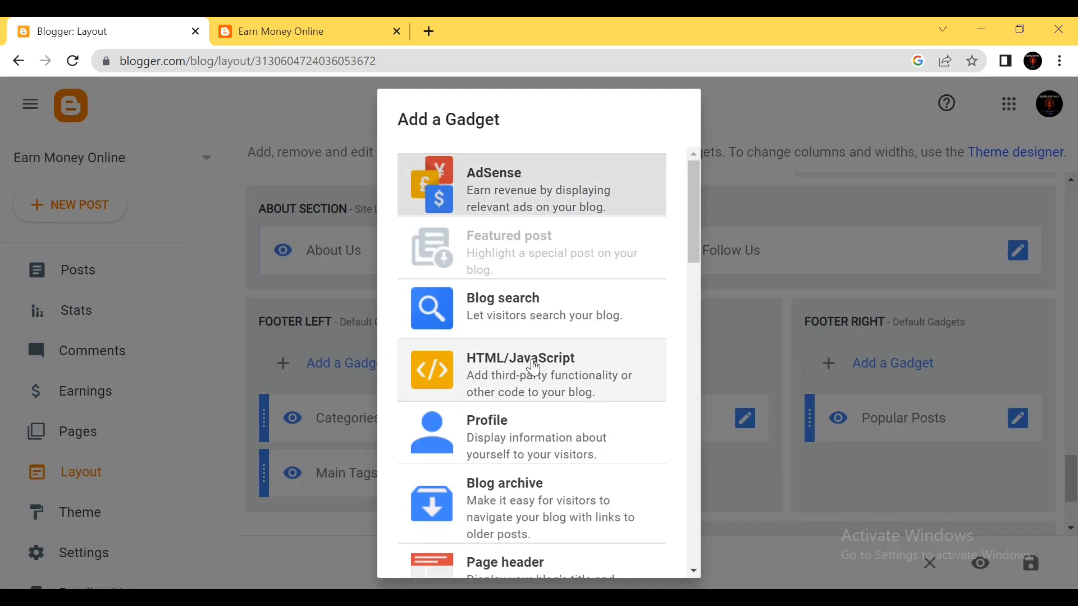
click(550, 367)
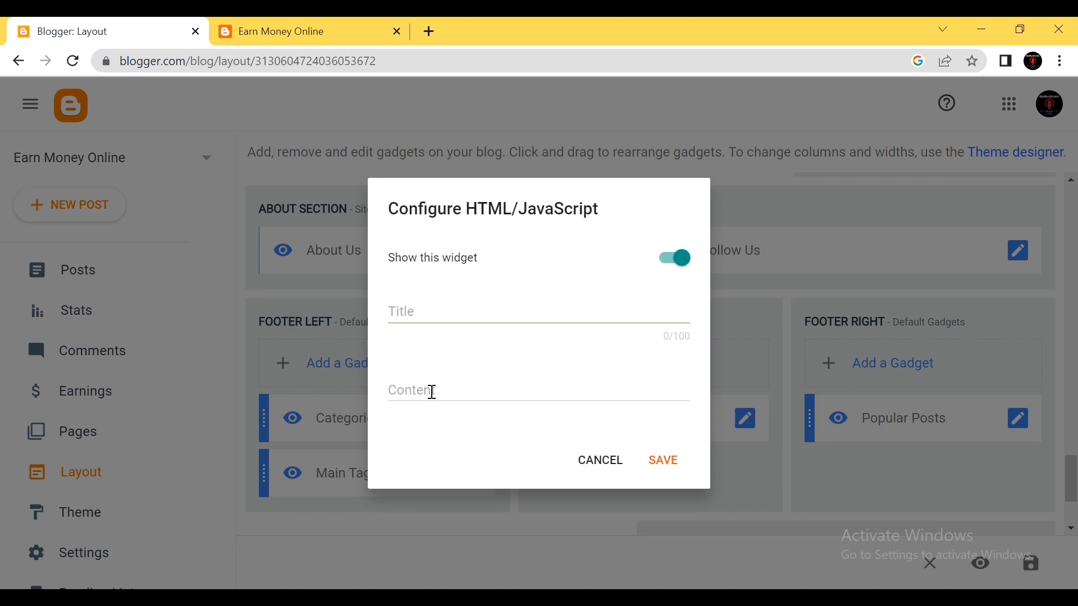
click(612, 466)
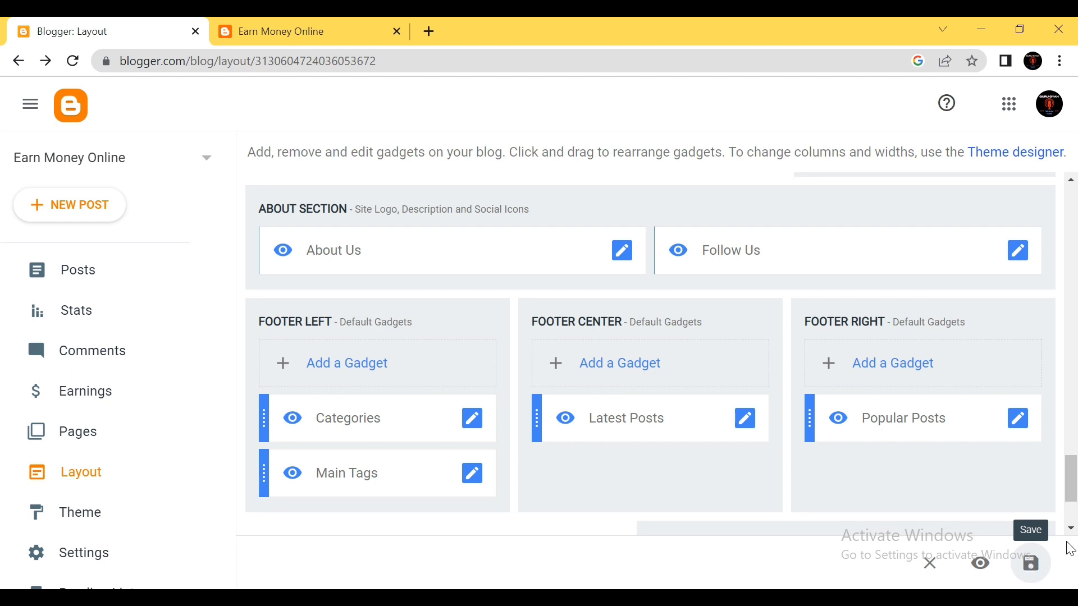
Step: Open the Header Logo image settings and compare the image with the logo at the top of the live blog
drag(1071, 477, 1073, 240)
click(609, 339)
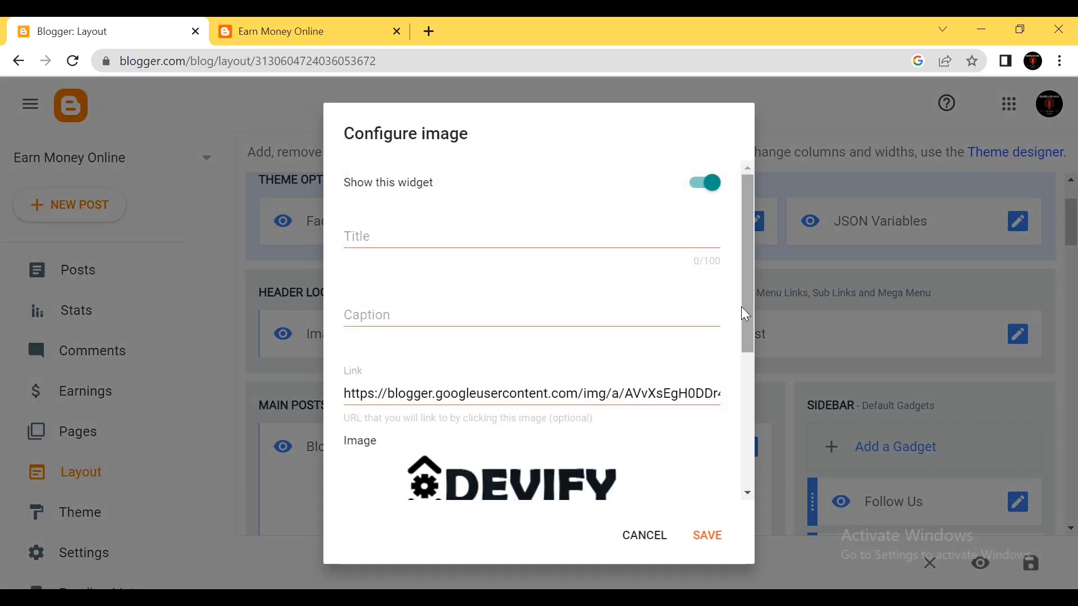
drag(745, 315, 753, 401)
click(316, 38)
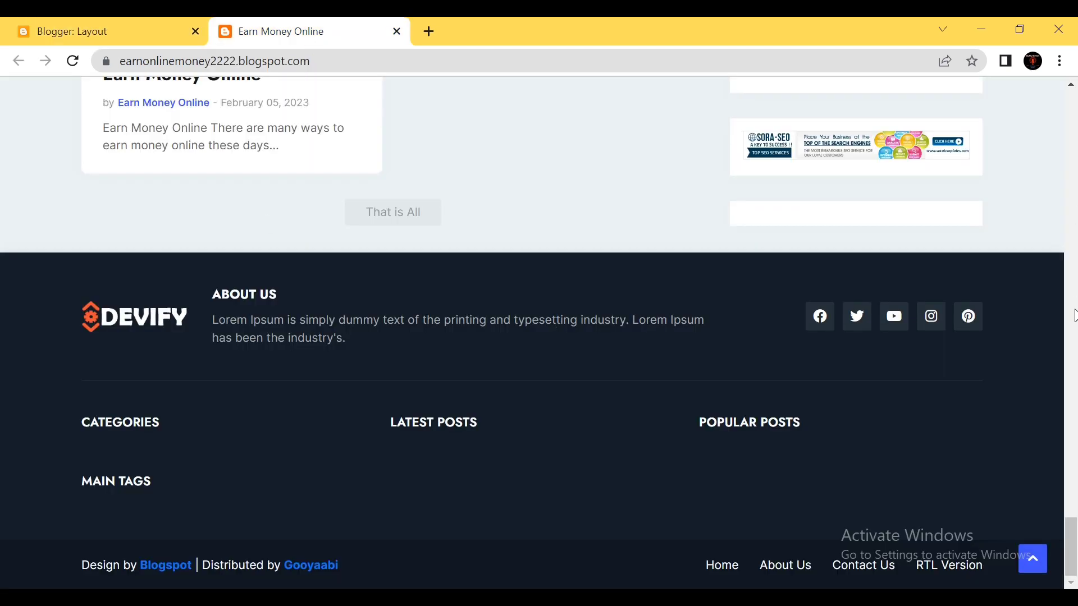
drag(1066, 533, 1069, 106)
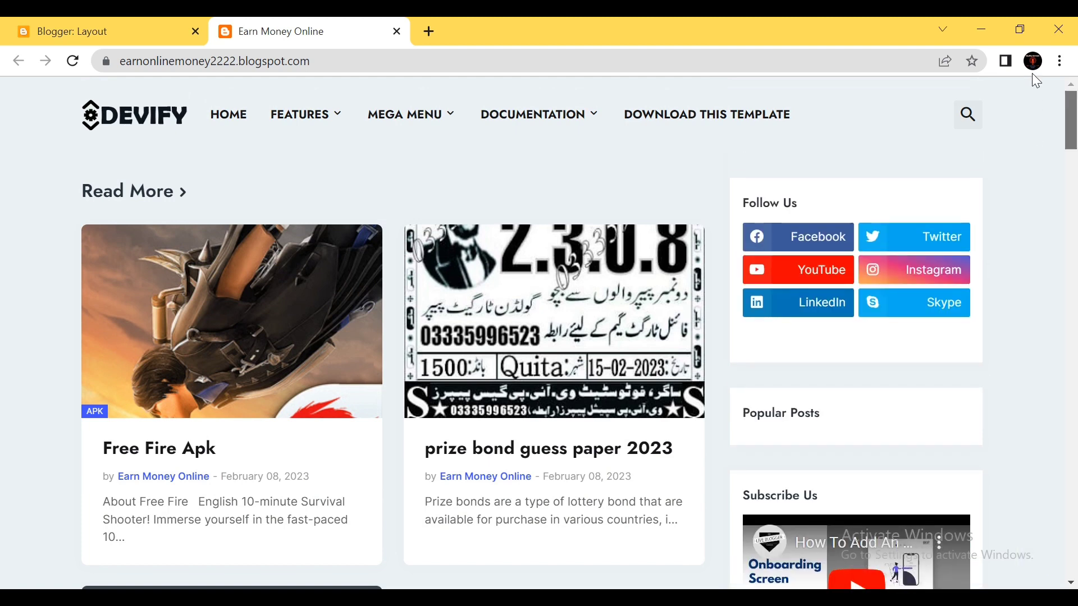
click(145, 23)
Step: Upload photo_2023-02-09_20-32-43 from the Saved Pictures folder on the computer as the new header logo image
click(364, 415)
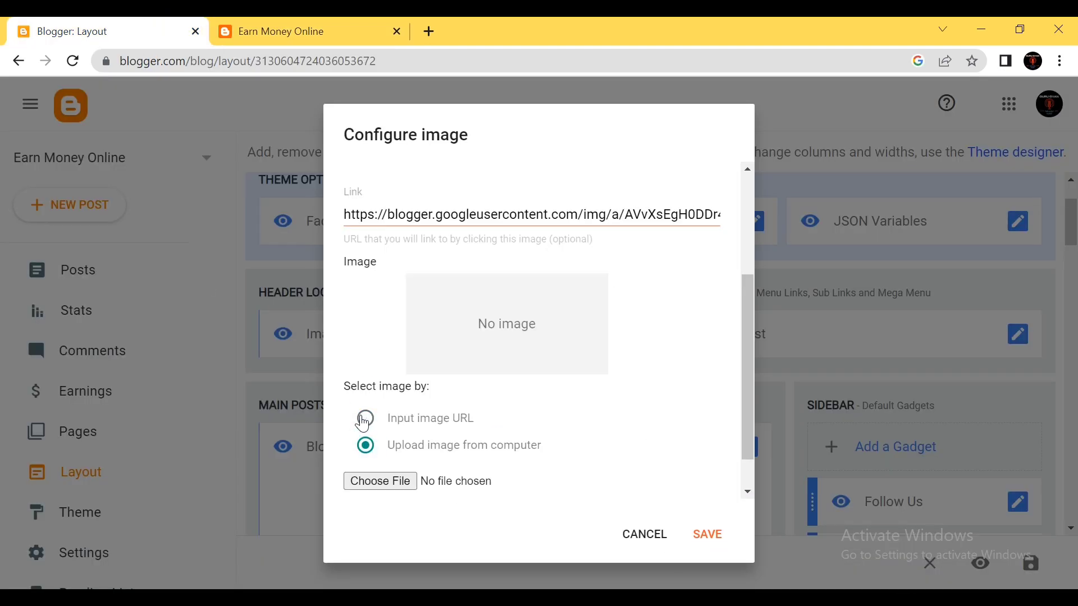
click(382, 482)
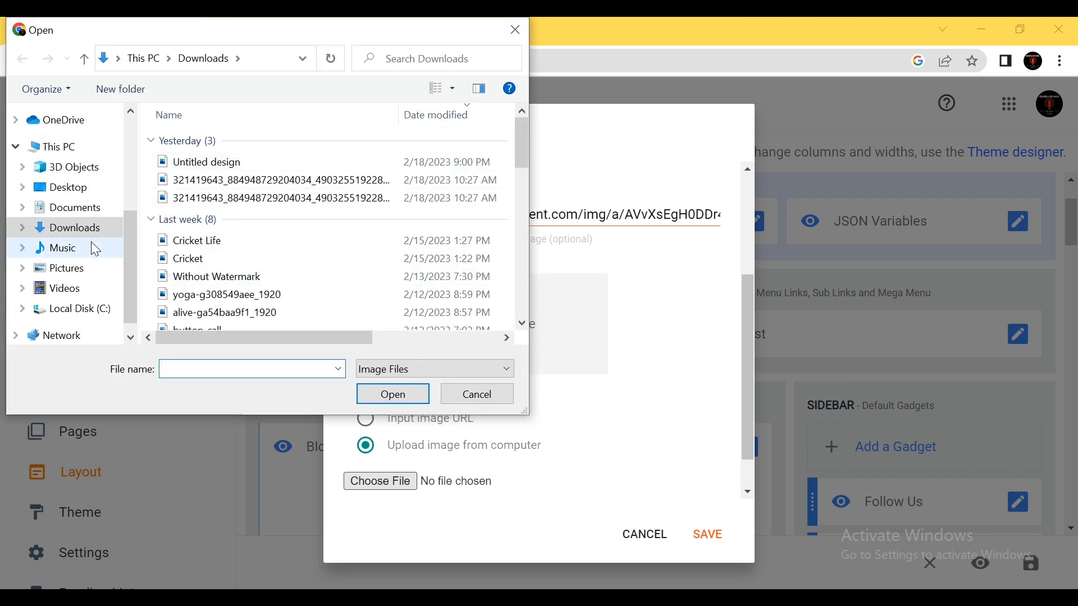
click(190, 167)
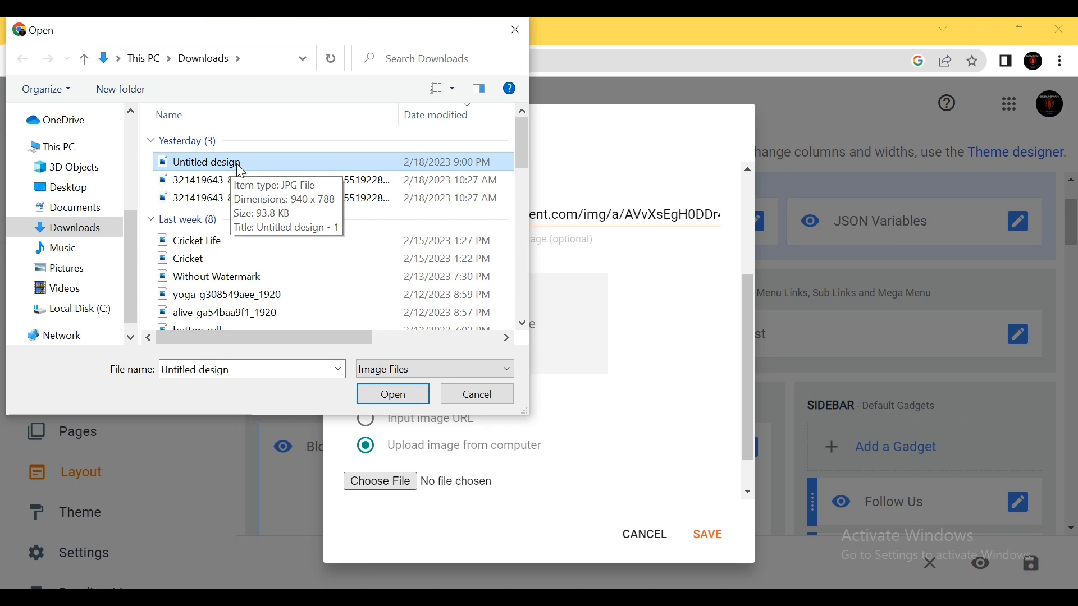
click(71, 276)
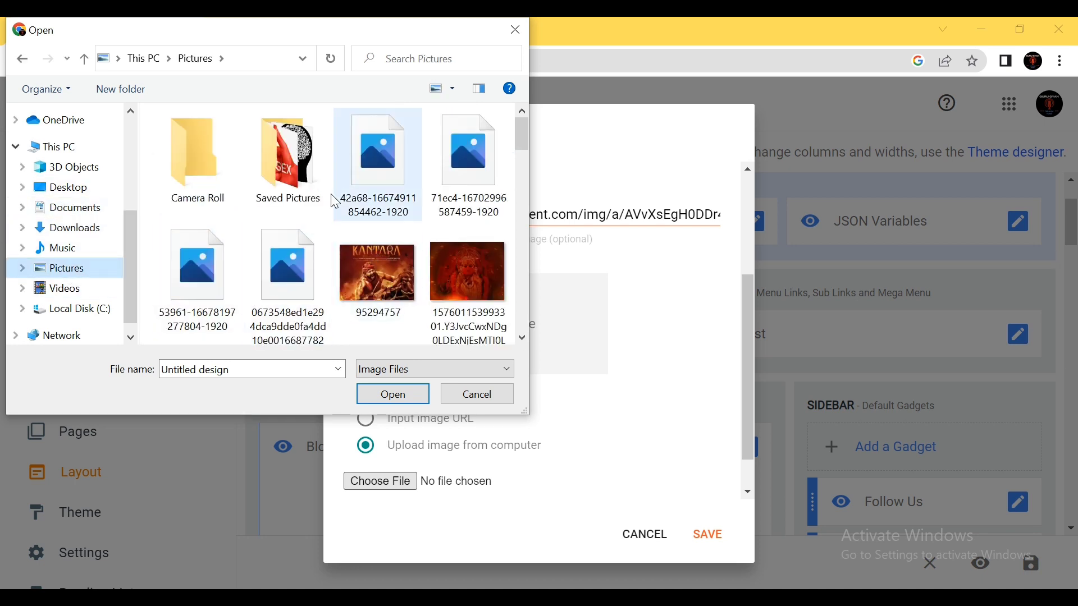
double_click(314, 180)
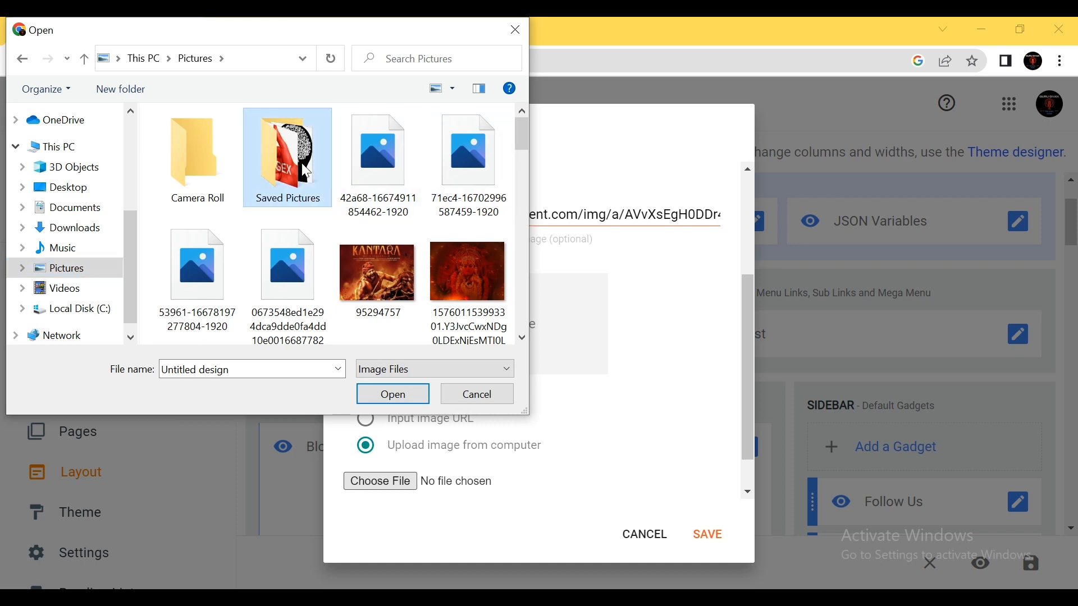
drag(519, 123, 523, 256)
click(475, 173)
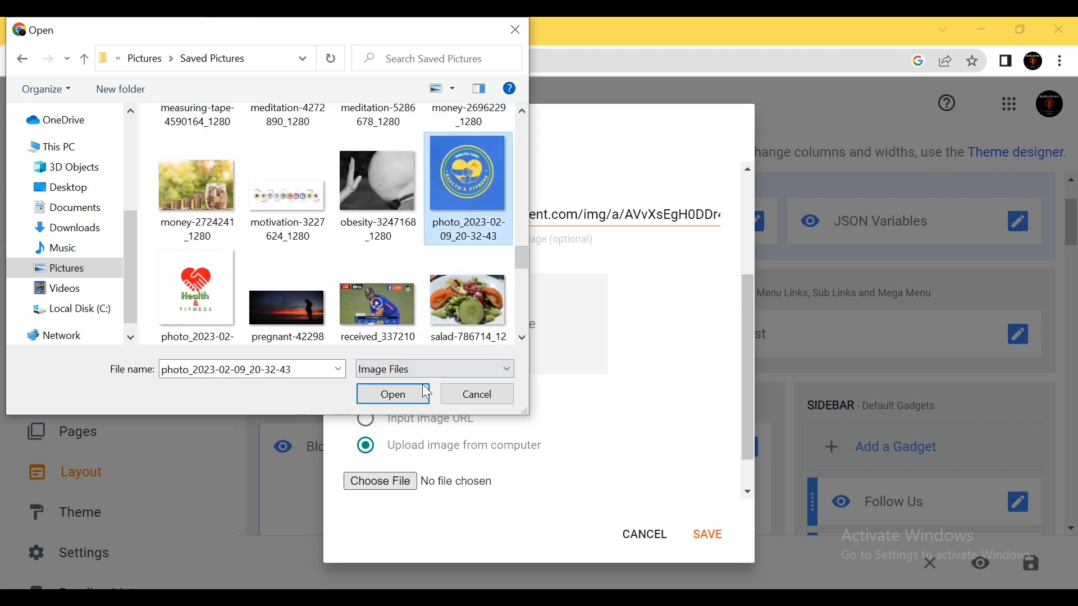
click(394, 395)
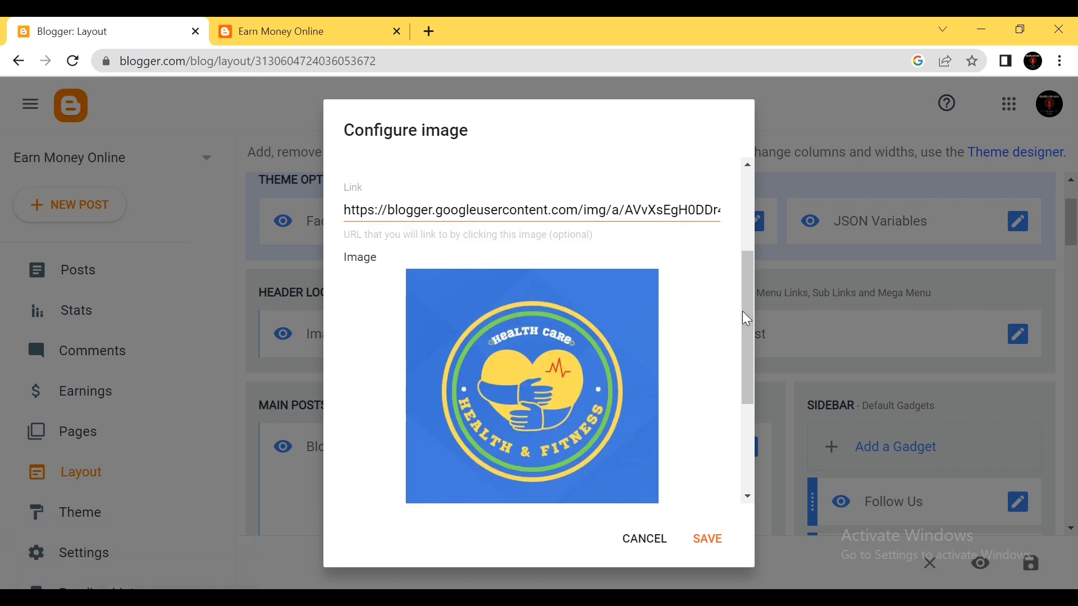
Step: Save the header logo's image configuration and save the blog layout
drag(744, 311, 753, 430)
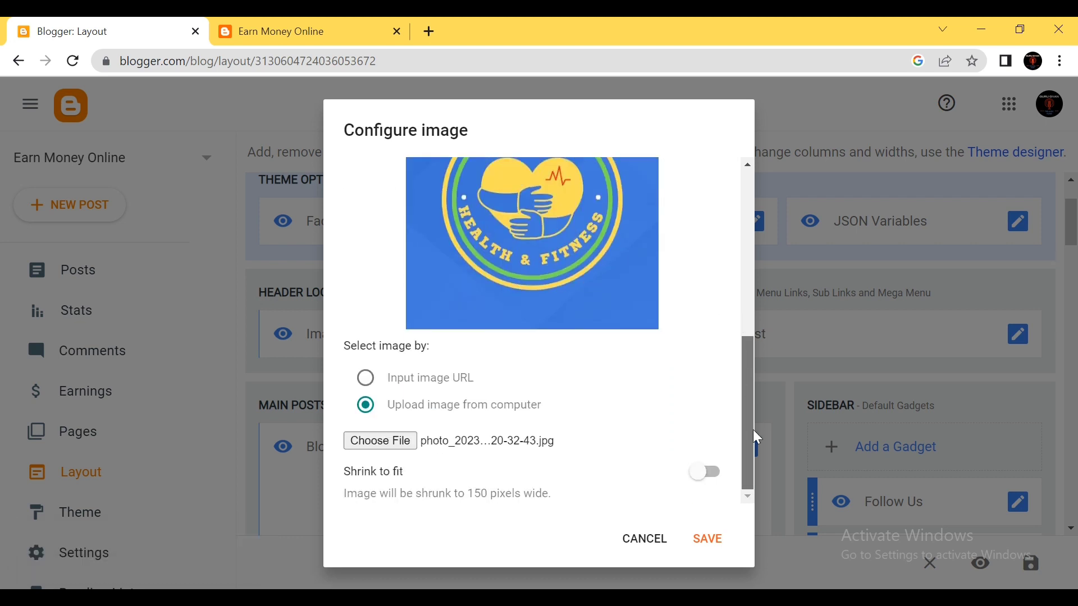
click(708, 541)
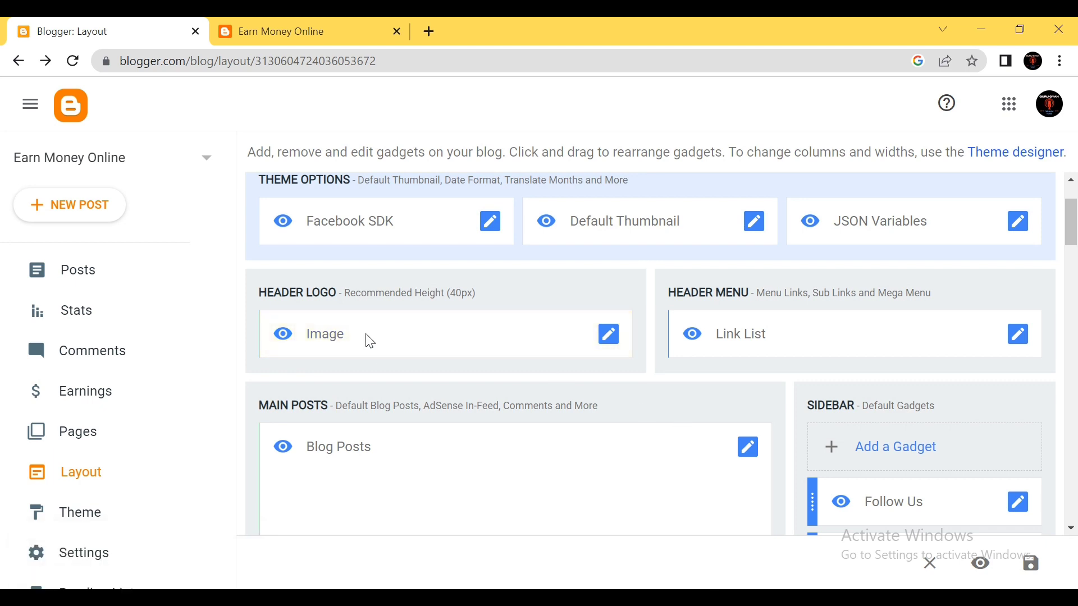
click(1031, 568)
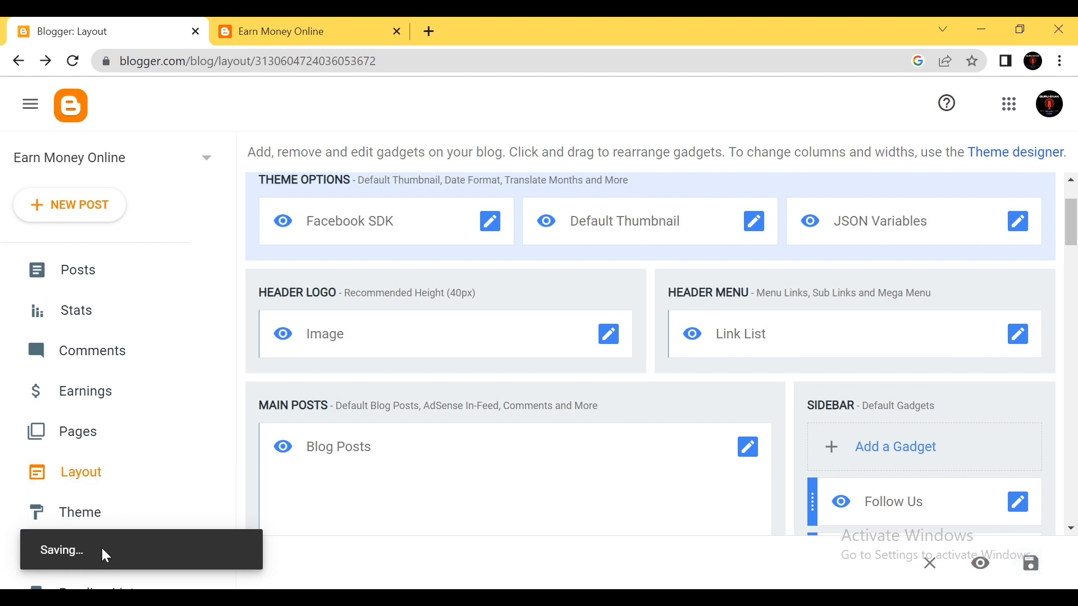
Step: Reload the live blog to check the header logo
click(310, 22)
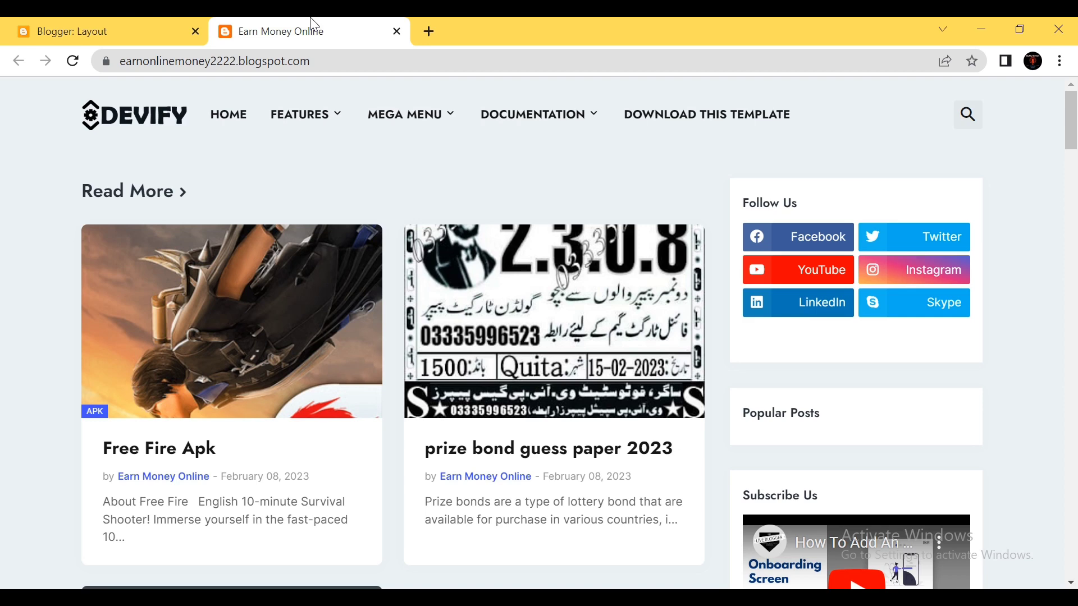
click(40, 20)
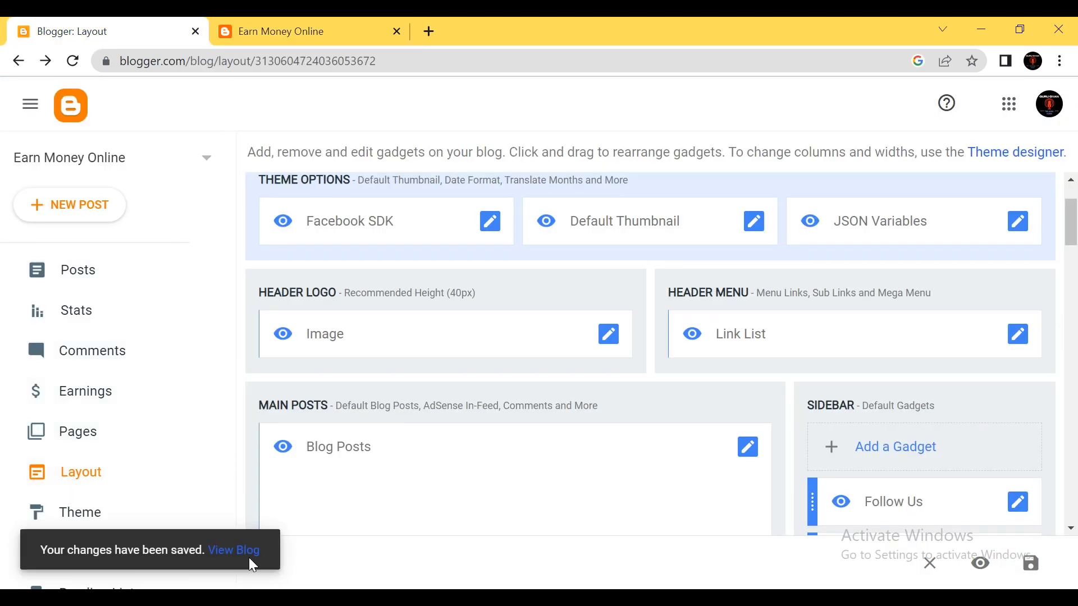
click(250, 557)
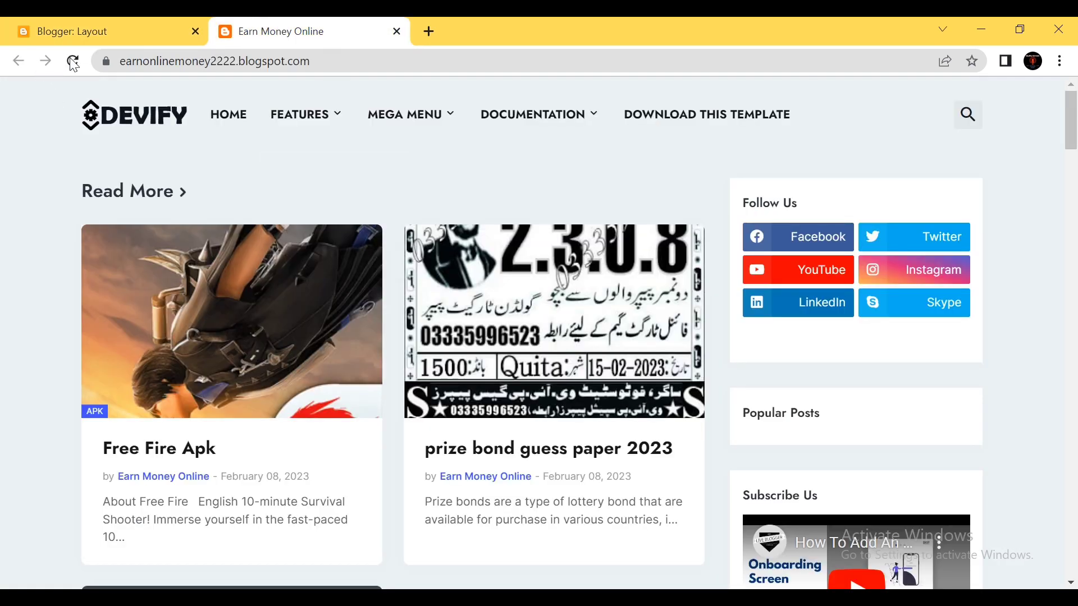
click(73, 61)
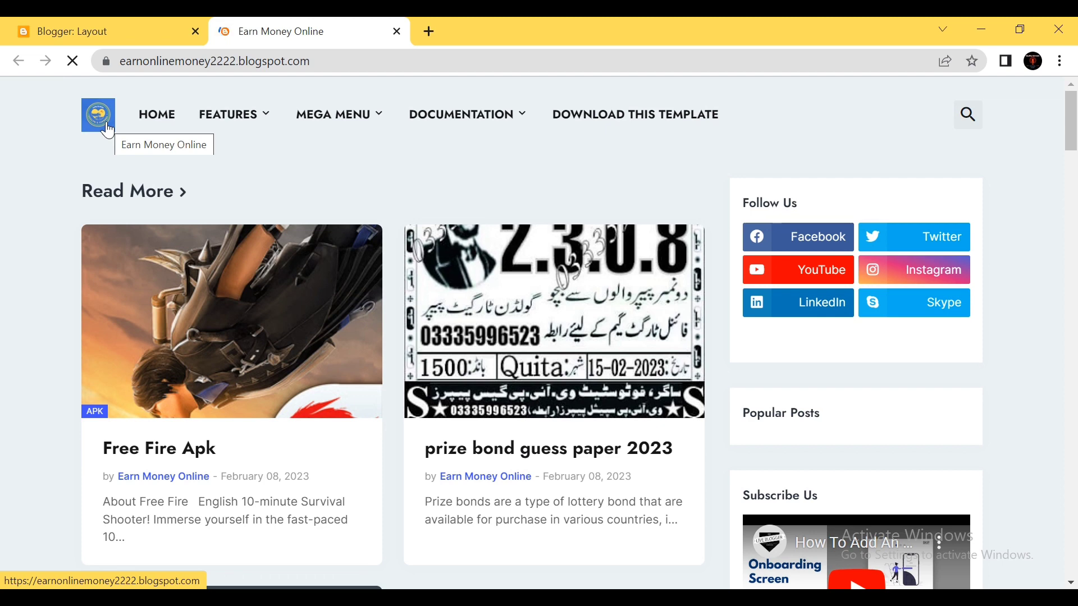
Step: Compare the Header Logo section in the layout with the live blog's header and return to the top of the layout
click(123, 25)
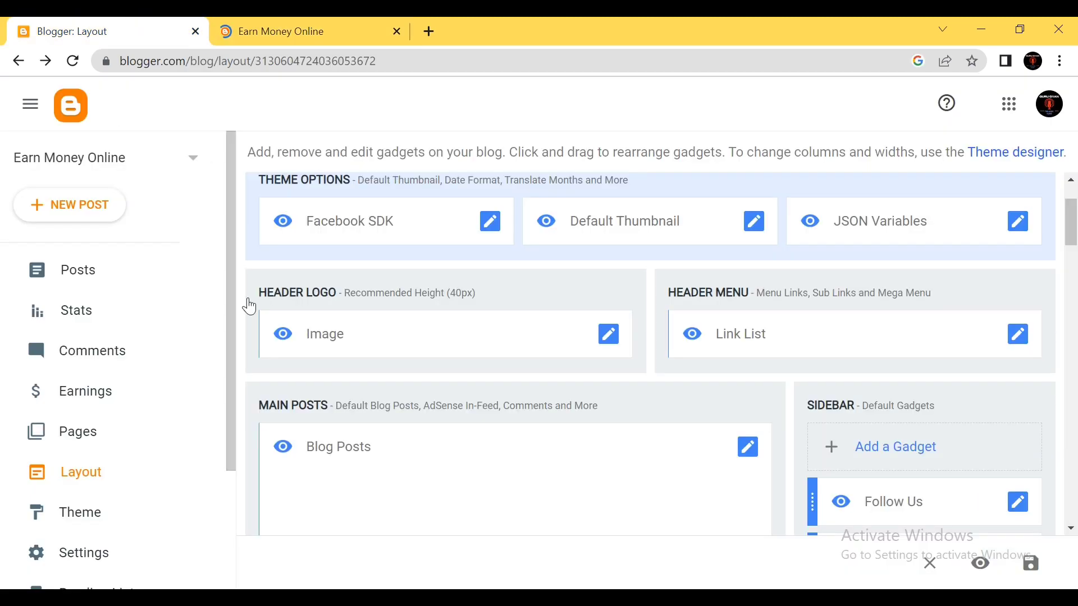
click(233, 23)
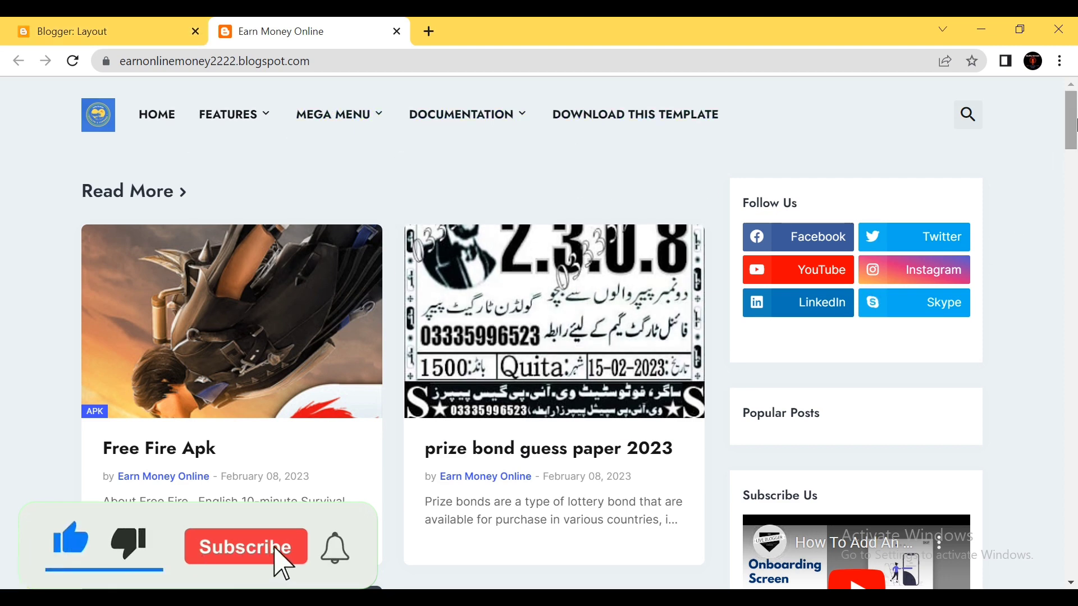
drag(1072, 137, 1075, 95)
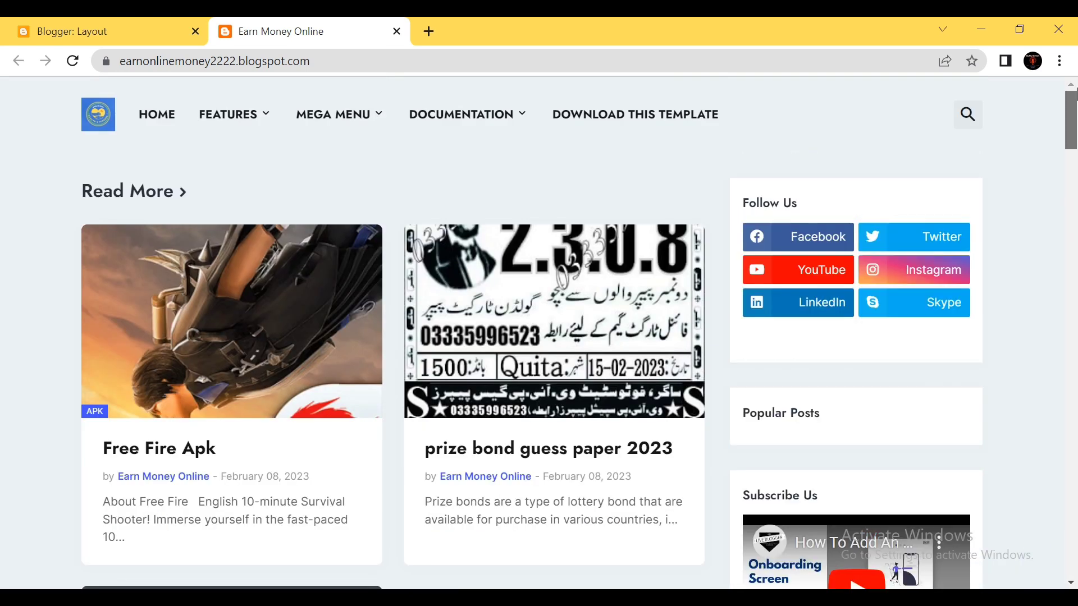
key(ctrl+Tab)
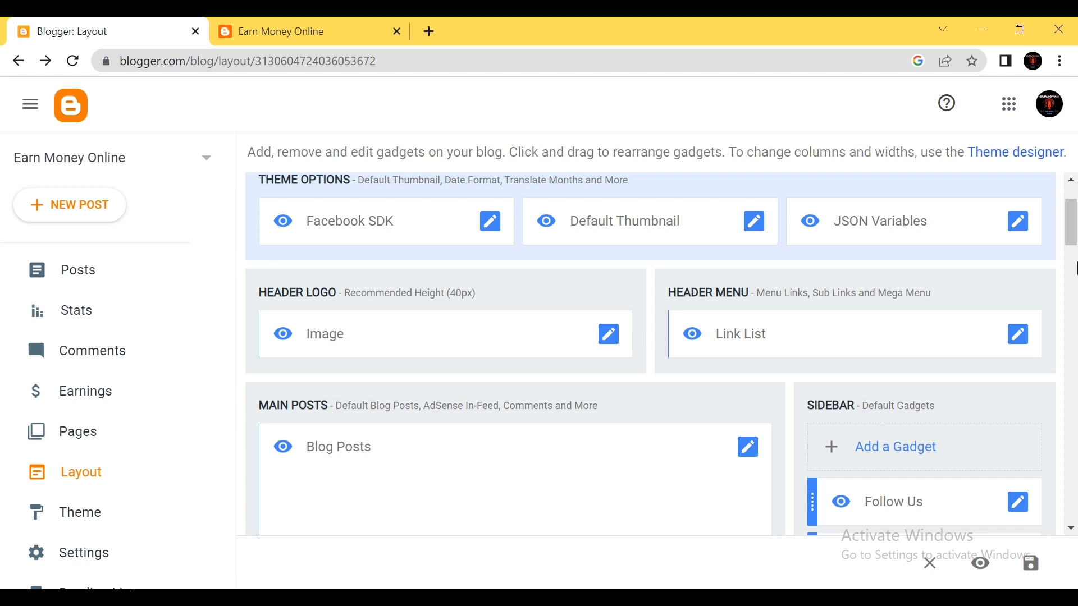
scroll(1070, 193, up, 2)
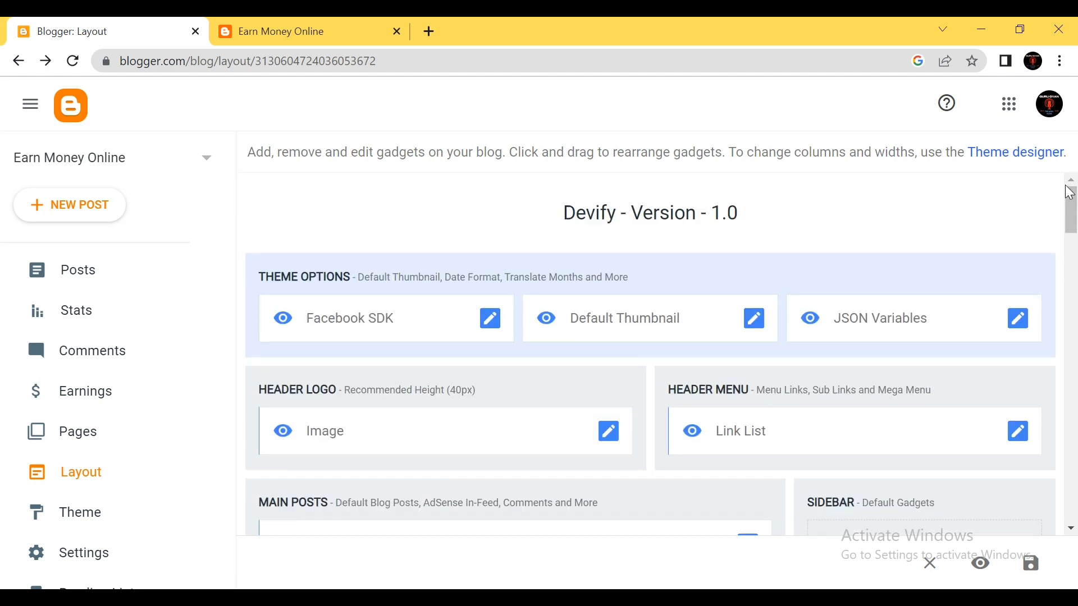